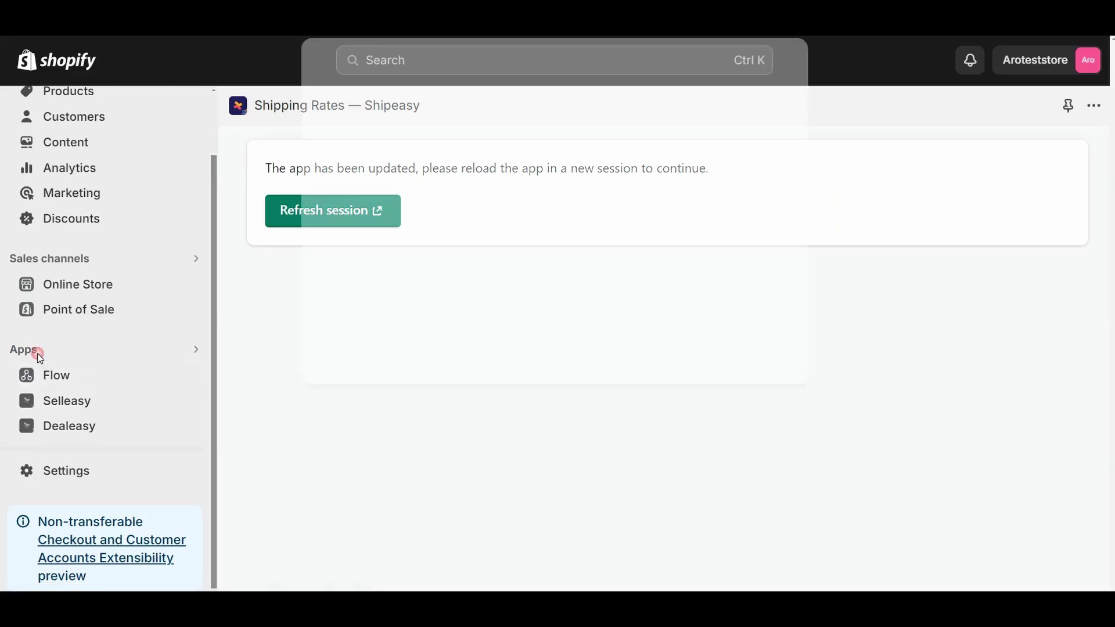
- Search the App Store for 'shipping rate' and open the Shipping Rates — Shipeasy listing
type("shipping r")
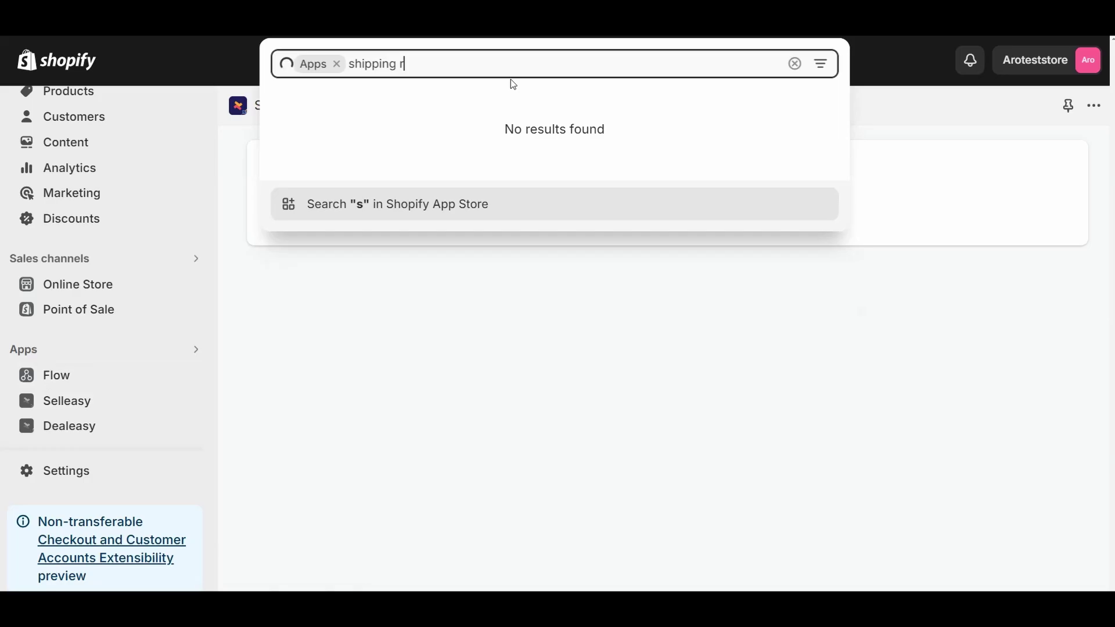
type("ate")
key("Return")
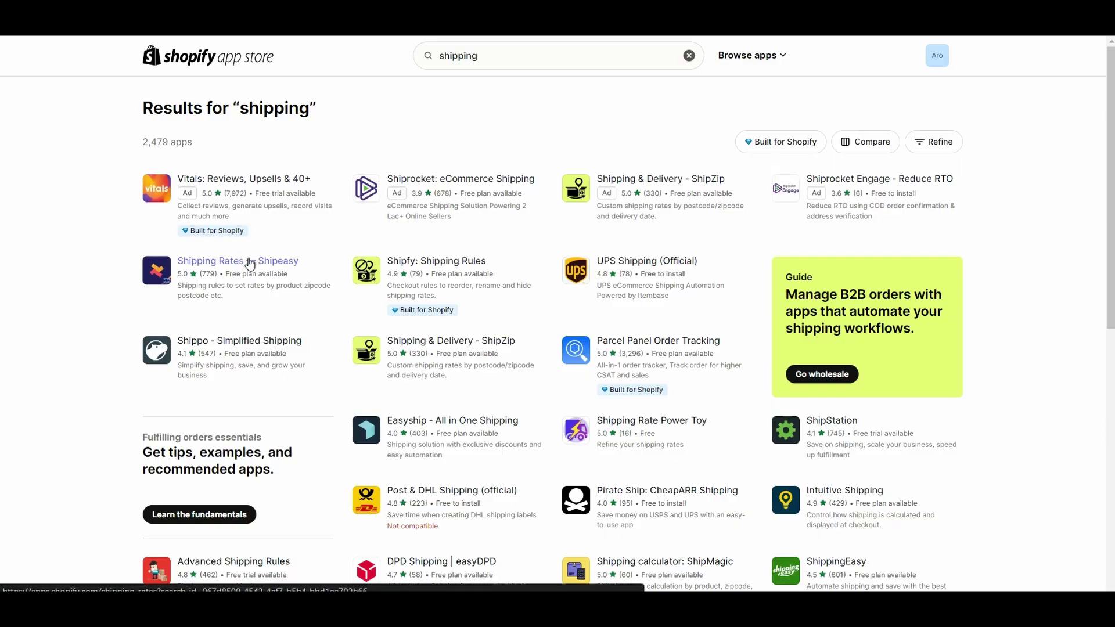
left_click(250, 265)
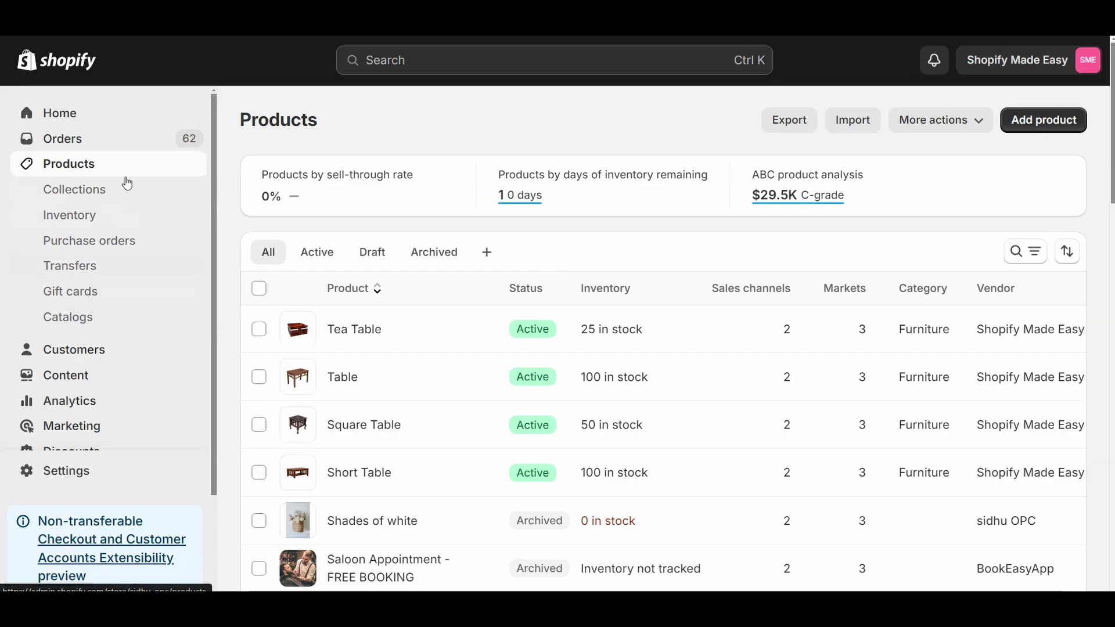
- Add the tag 'table' to the Table product and save the product
left_click(335, 375)
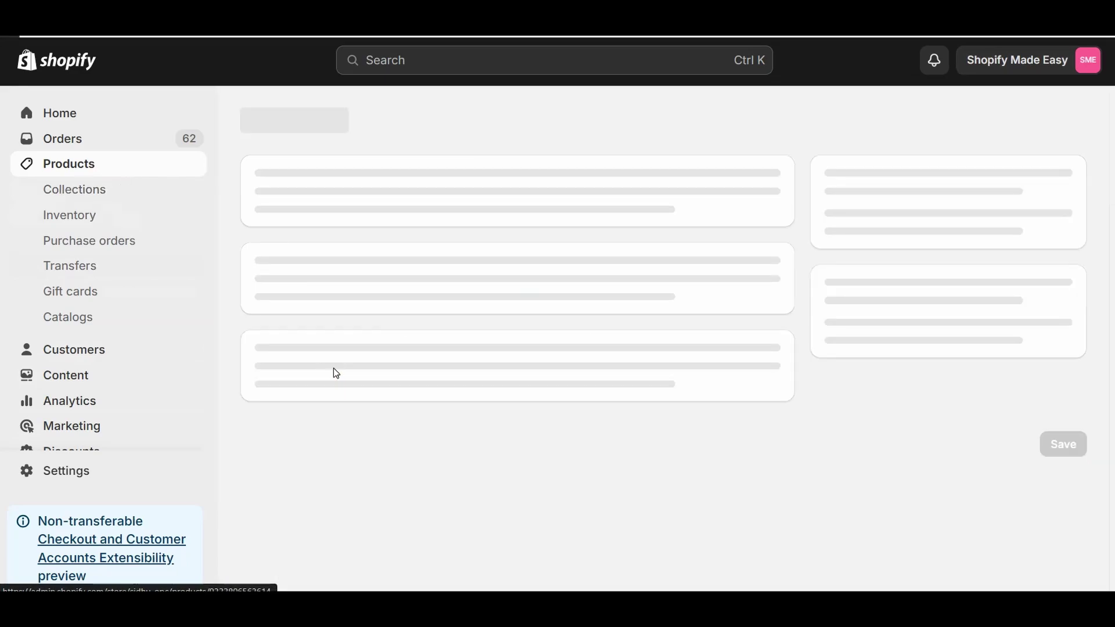
scroll(952, 308, "down", 6)
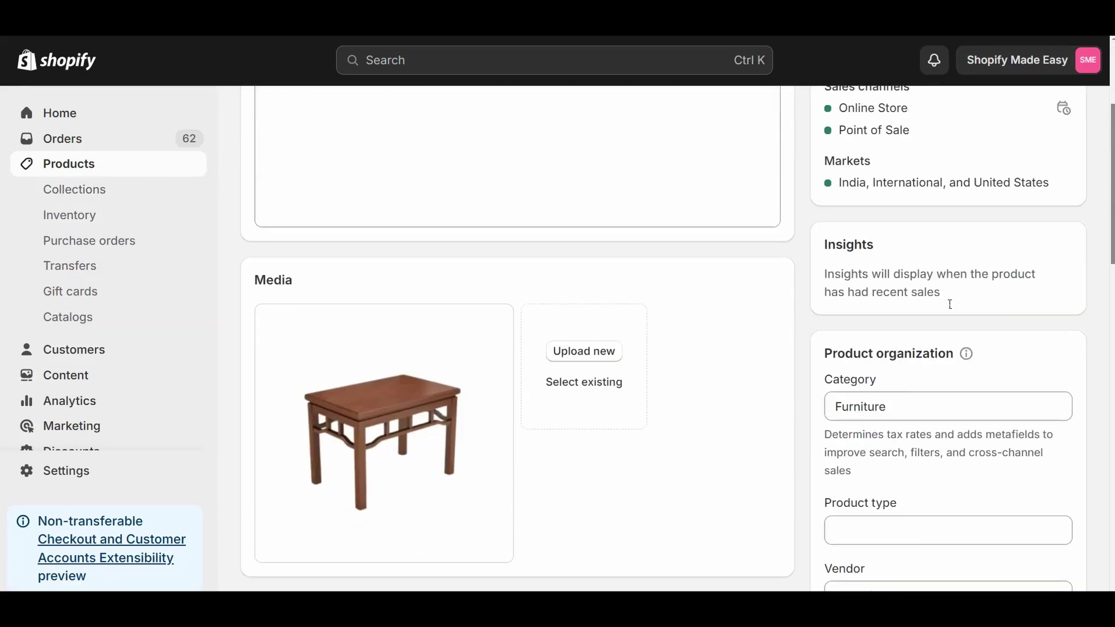
scroll(942, 320, "down", 3)
left_click(836, 433)
type("table")
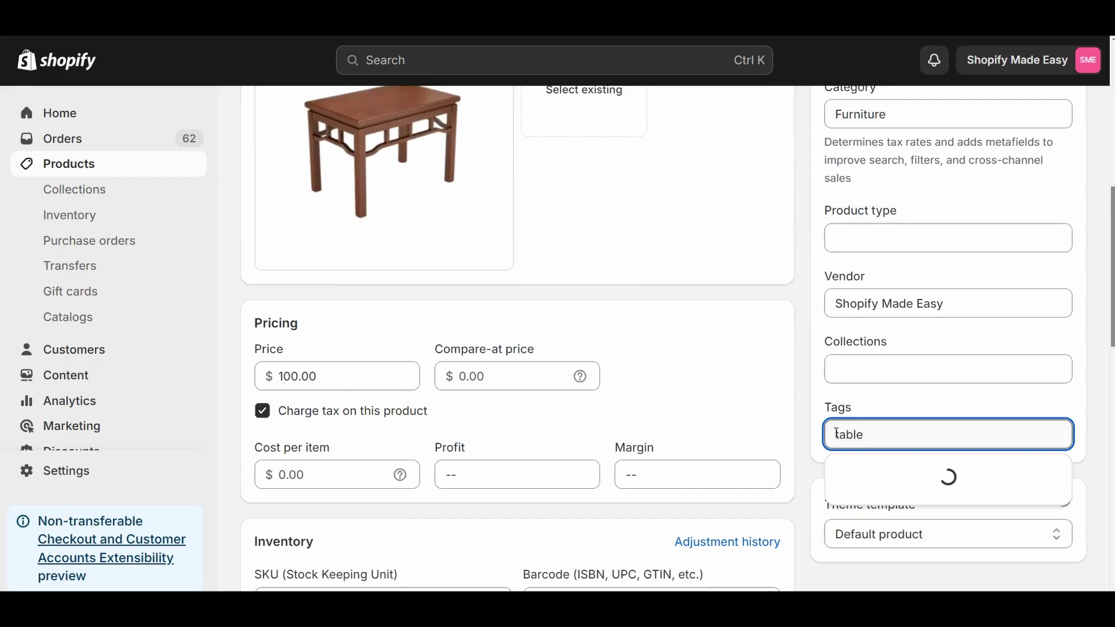
key("Return")
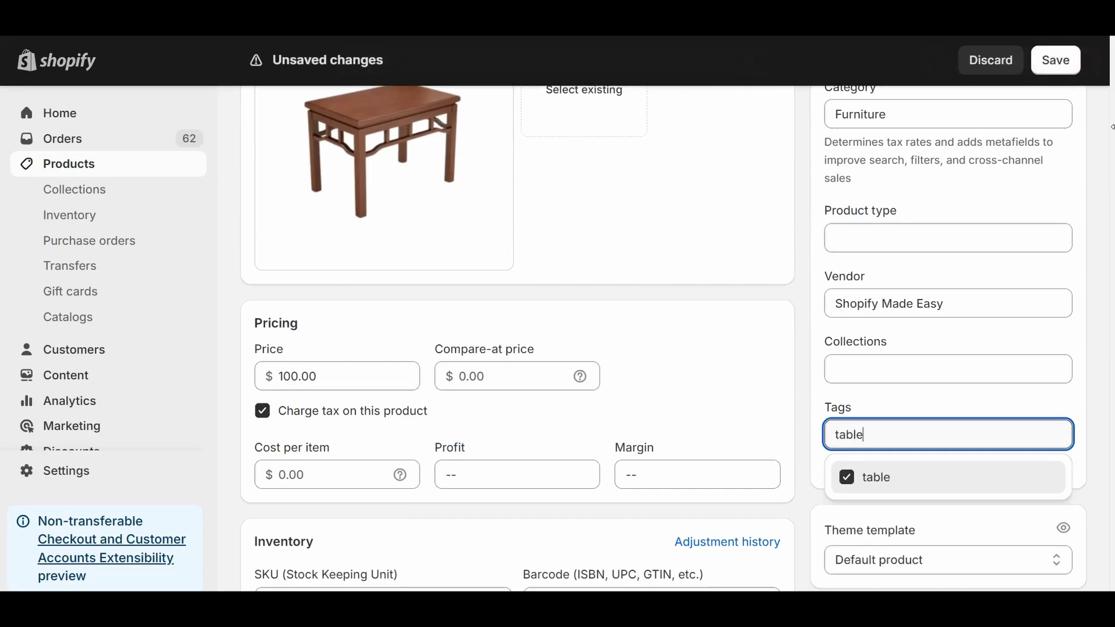
left_click(1059, 69)
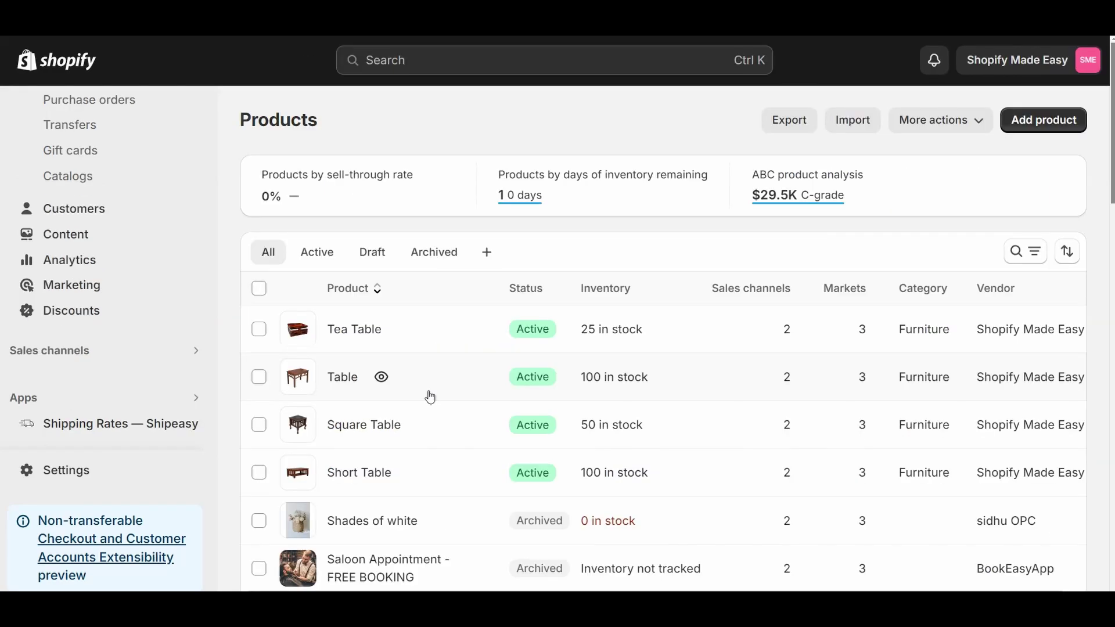
- Run Sync Products from Shipeasy's Settings to pull in the updated product tags
left_click(173, 424)
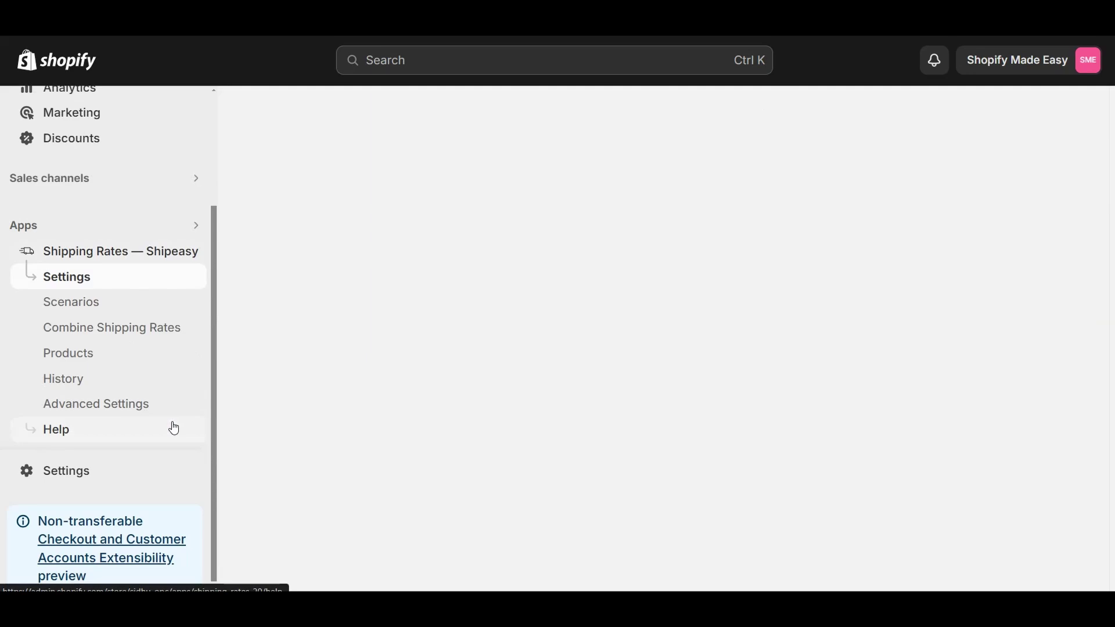
scroll(609, 197, "down", 10)
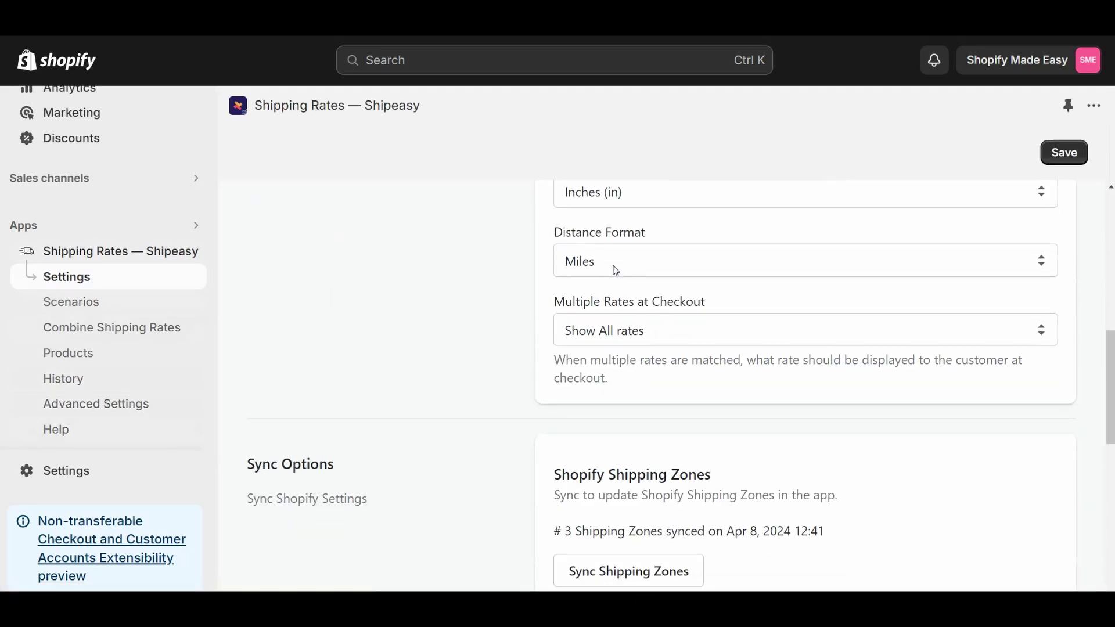
scroll(616, 270, "down", 4)
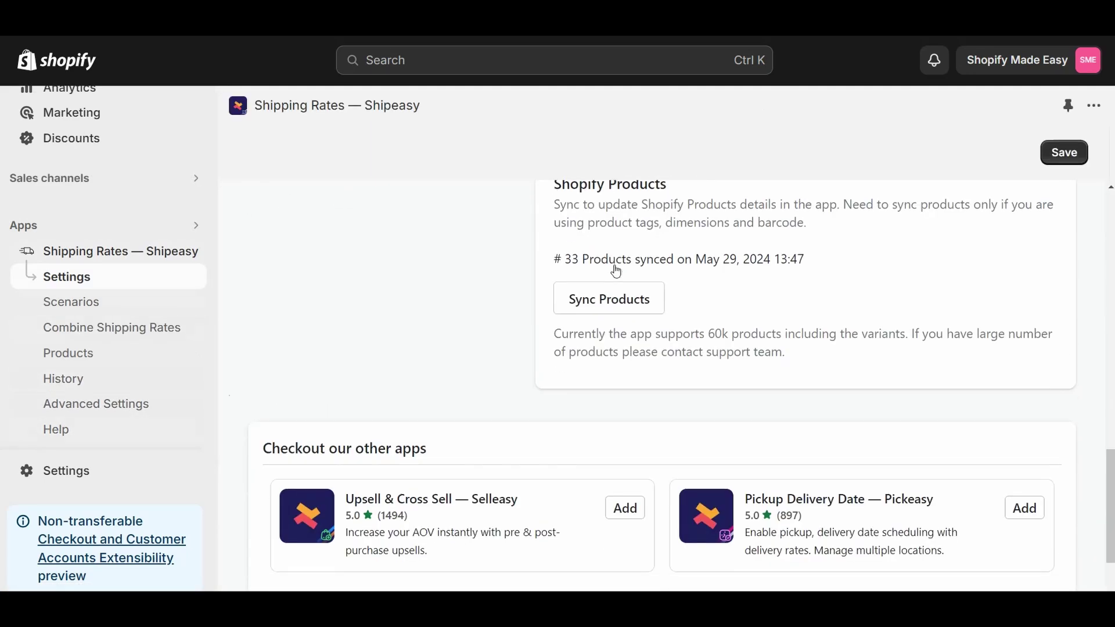
left_click(595, 301)
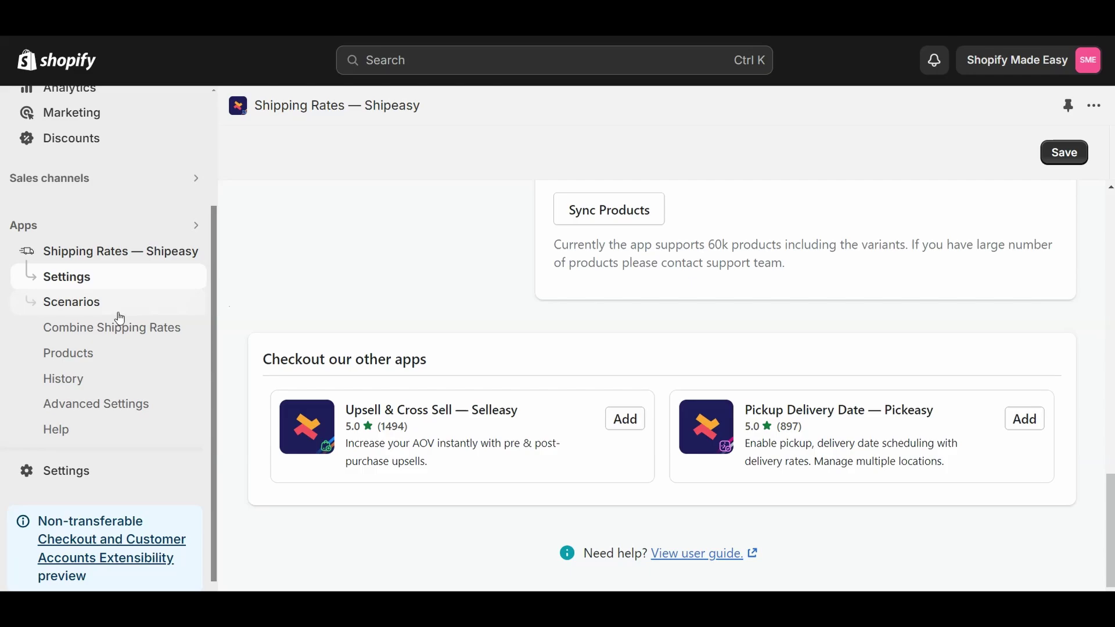
- Create a new Shipeasy scenario named 'Table'
left_click(119, 314)
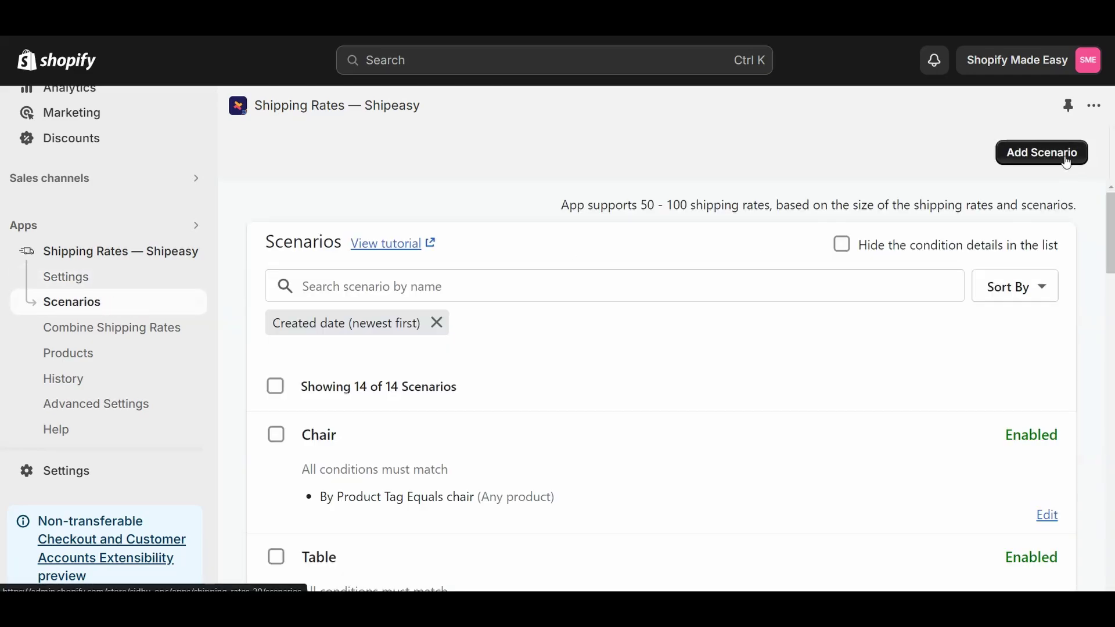
left_click(1043, 160)
left_click(569, 297)
type("Table")
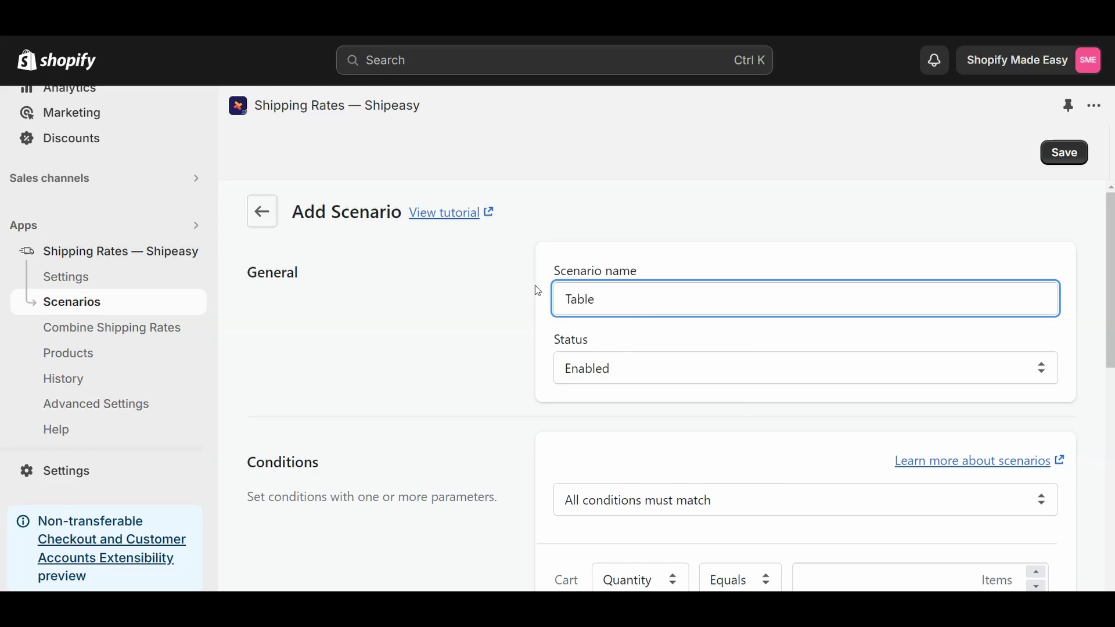
- Set the scenario condition to product tag equals 'table' for any product in the cart
scroll(633, 289, "down", 4)
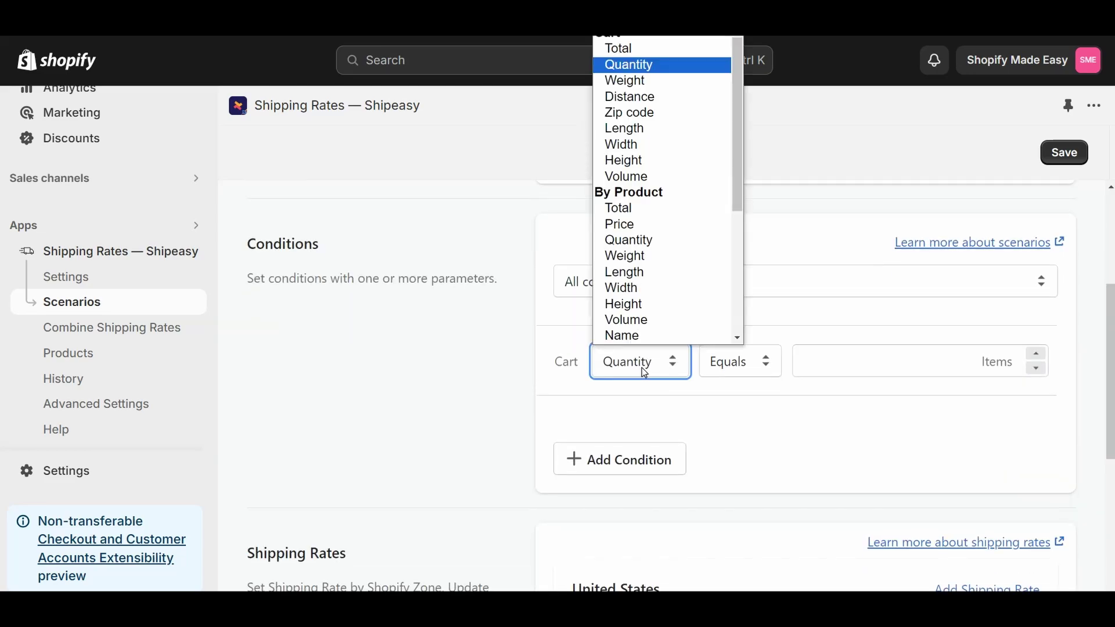
left_click(642, 362)
scroll(641, 241, "down", 1)
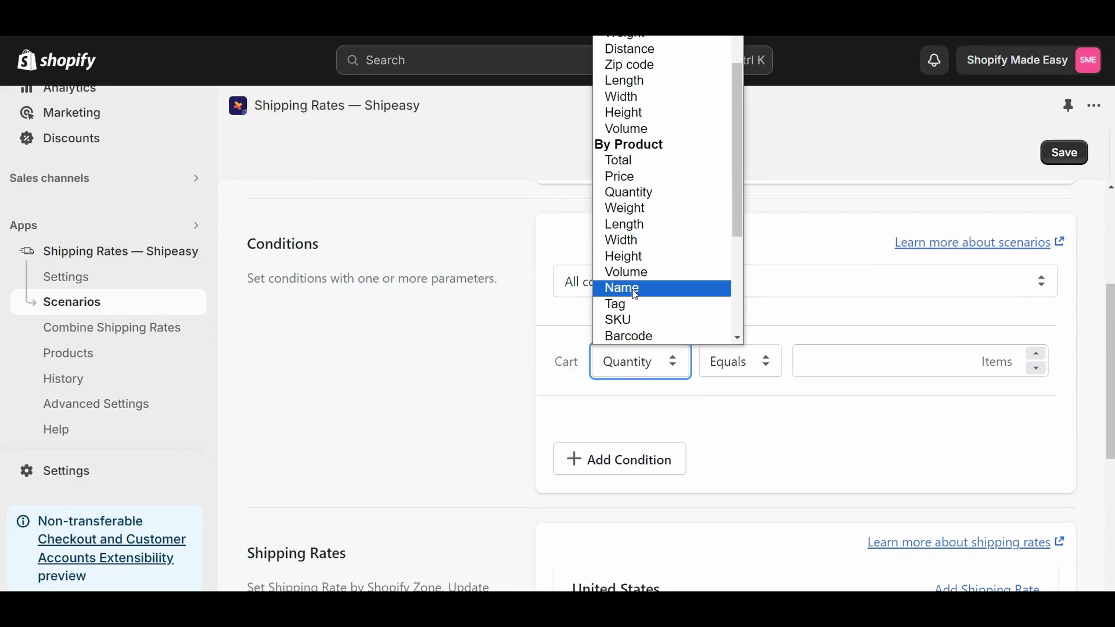
left_click(632, 305)
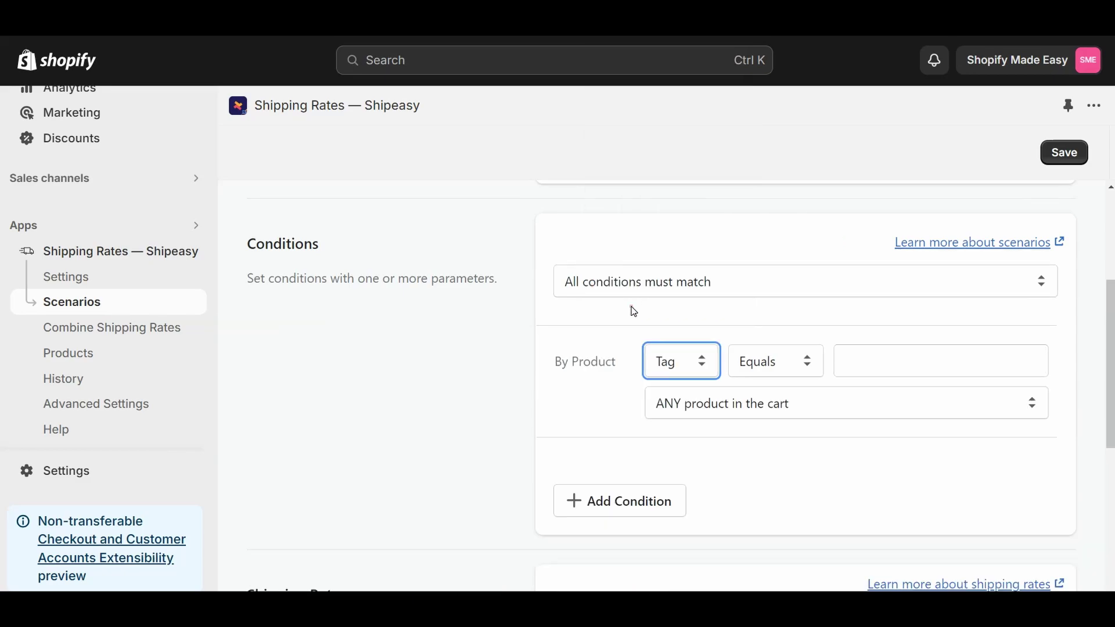
left_click(841, 364)
type("tab")
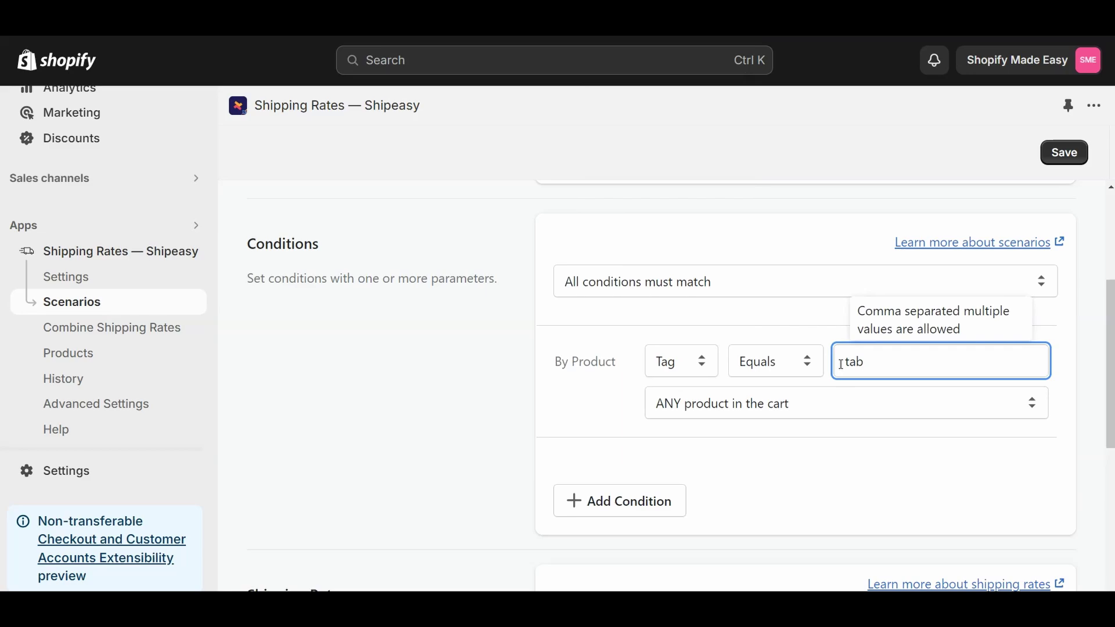
type(";le")
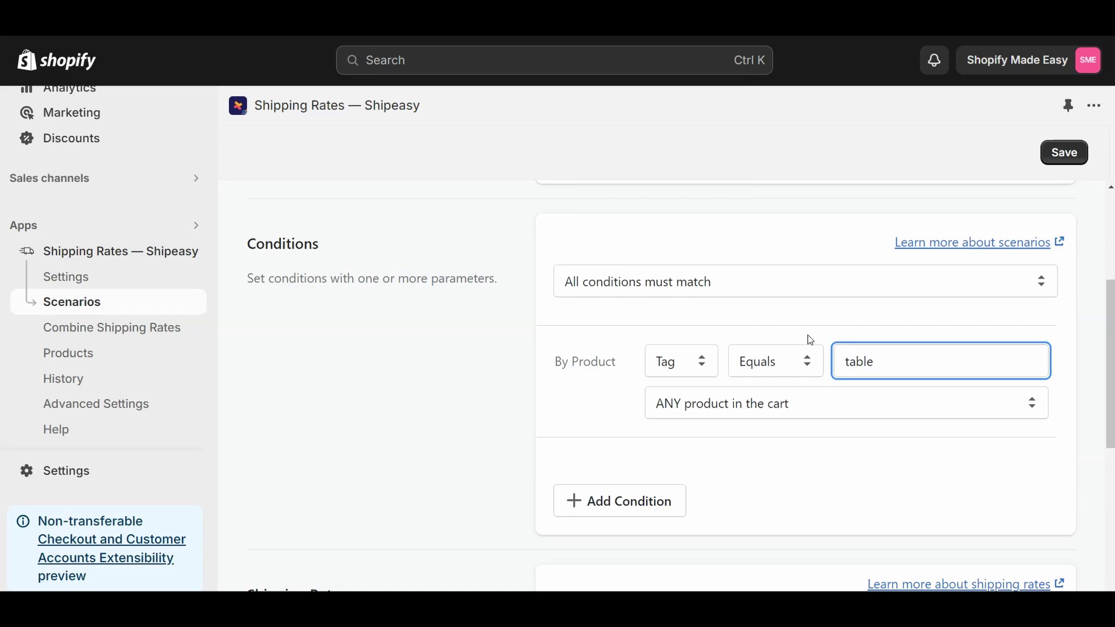
scroll(813, 338, "down", 3)
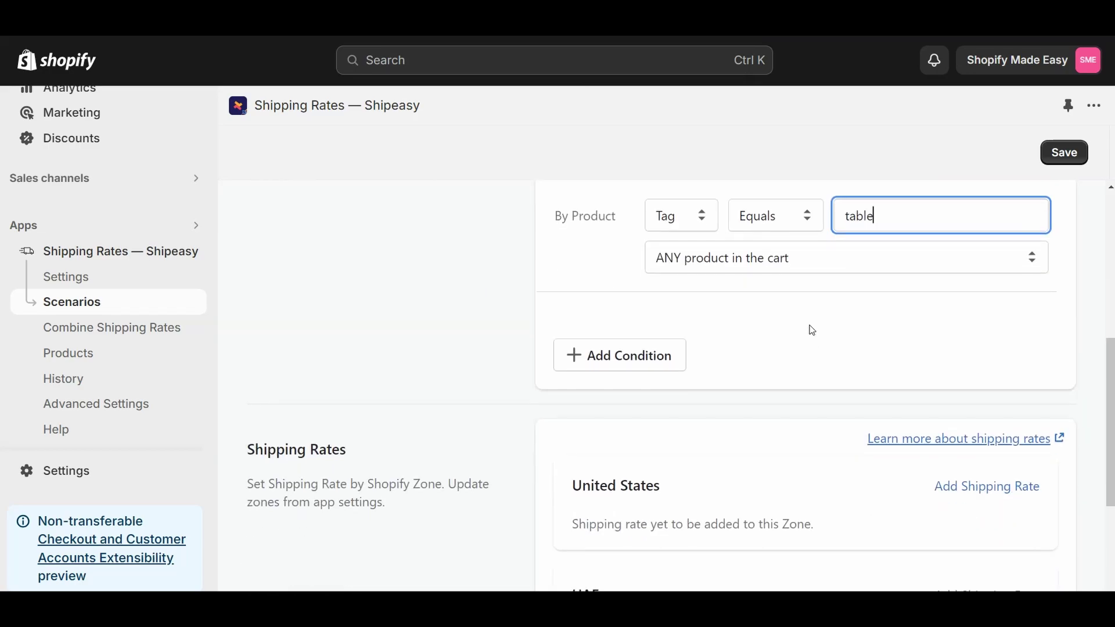
scroll(811, 329, "down", 2)
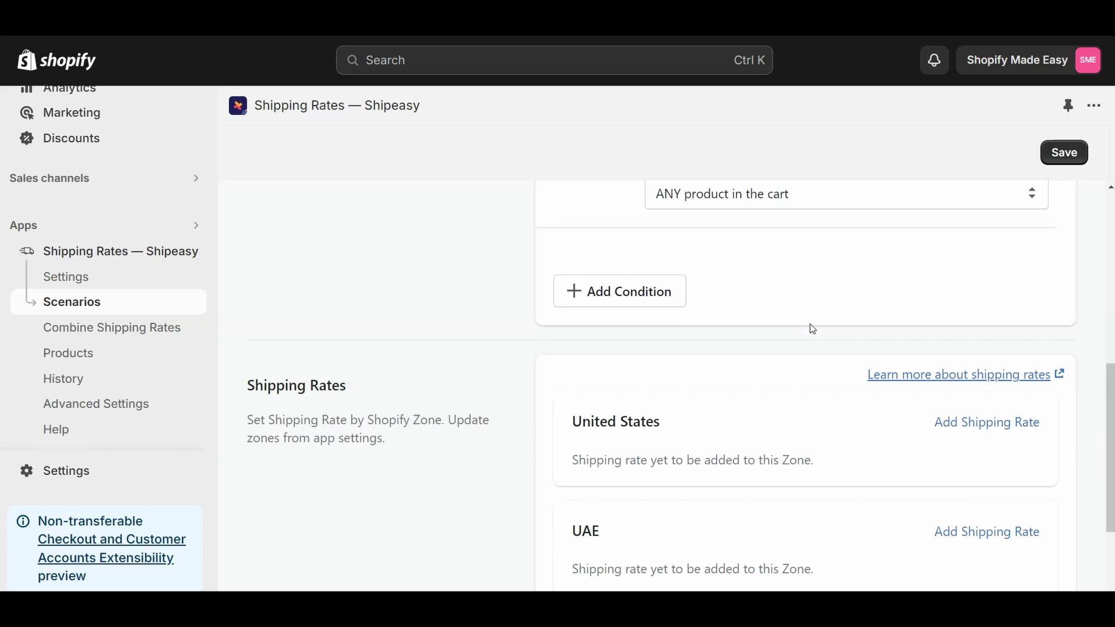
- Add a United States rate named 'Shipping Rate' calculated by Product Quantity
left_click(964, 414)
left_click(604, 299)
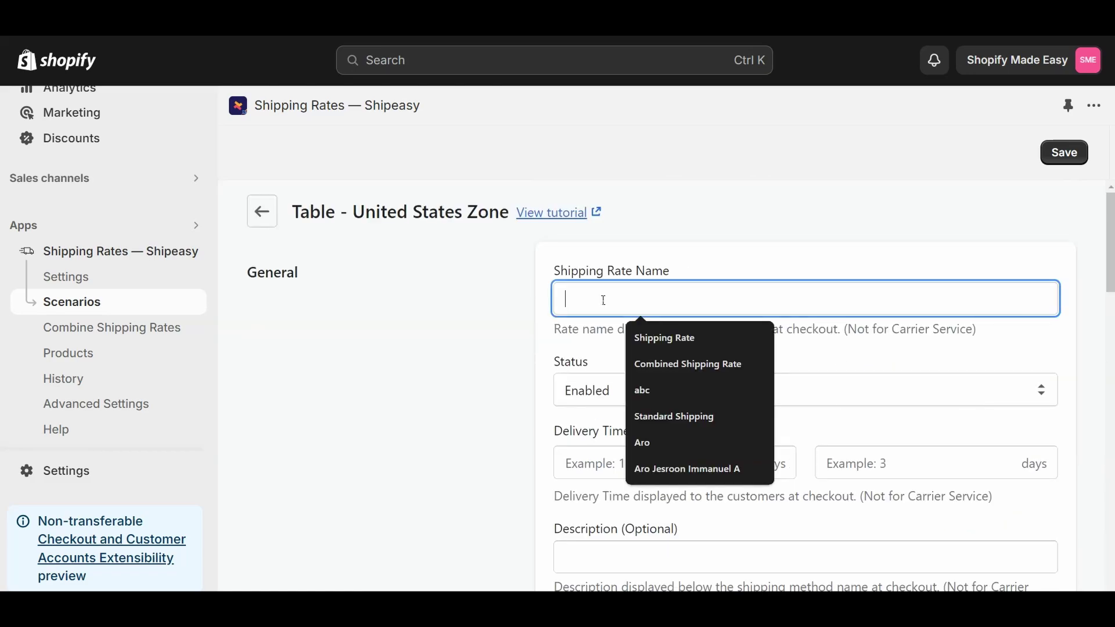
type("Sh")
left_click(656, 339)
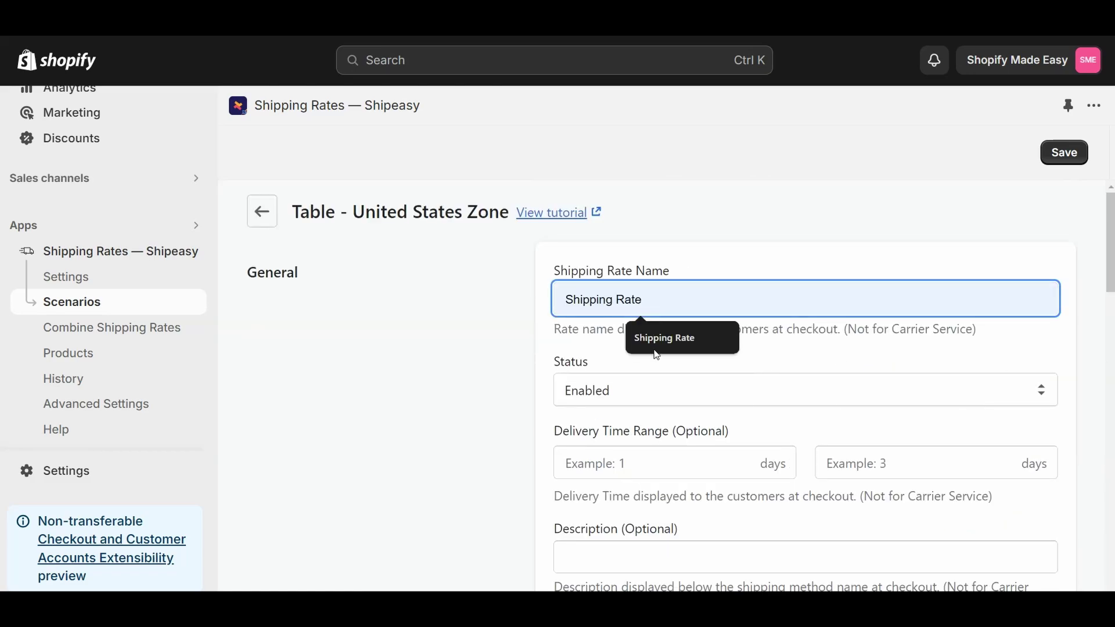
scroll(664, 353, "down", 5)
left_click(666, 381)
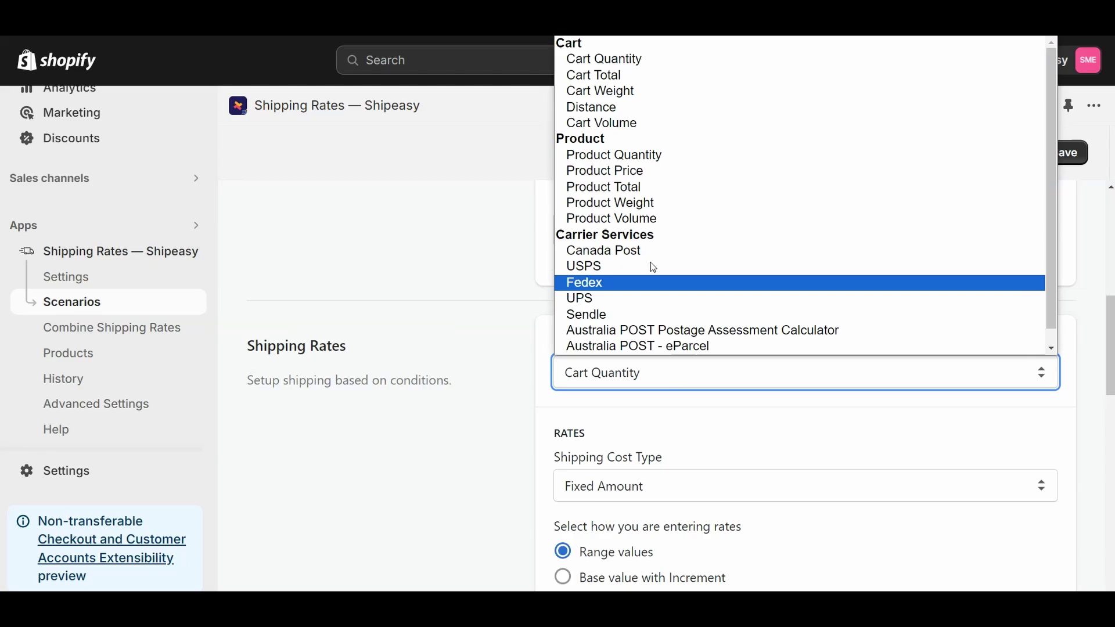
left_click(658, 156)
- Limit the rate to products with the tag 'table'
scroll(667, 178, "down", 3)
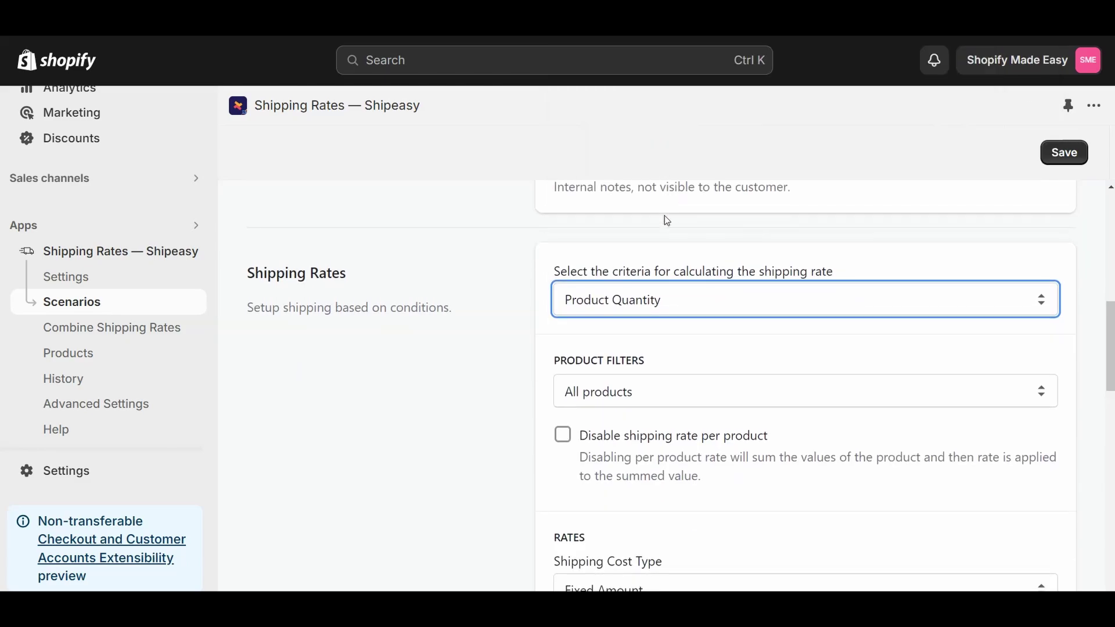
scroll(661, 228, "up", 2)
scroll(637, 326, "down", 2)
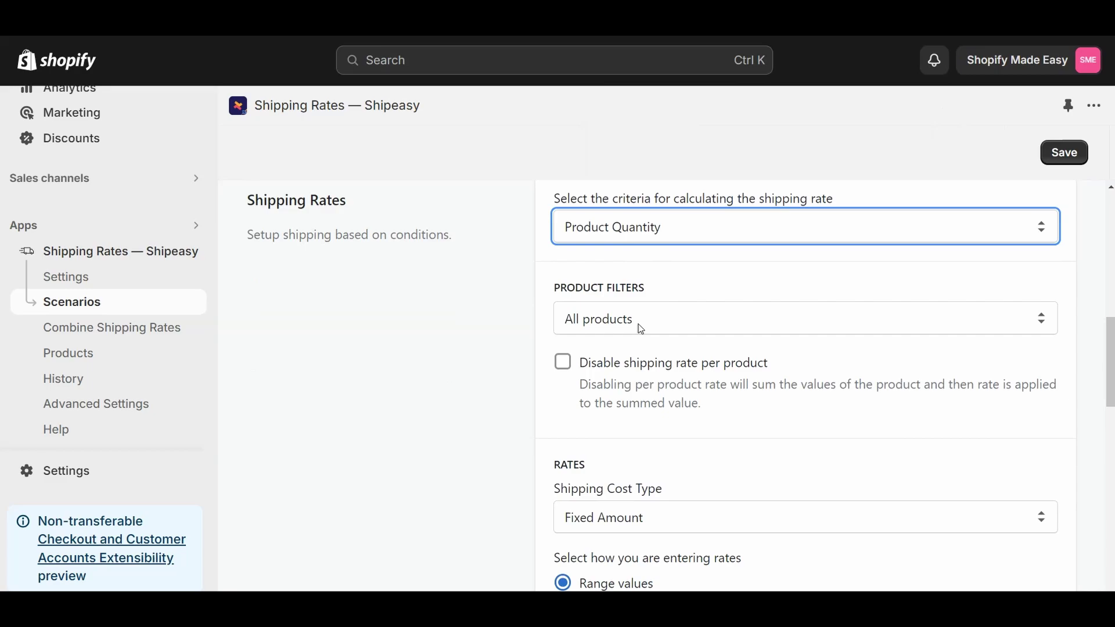
left_click(640, 324)
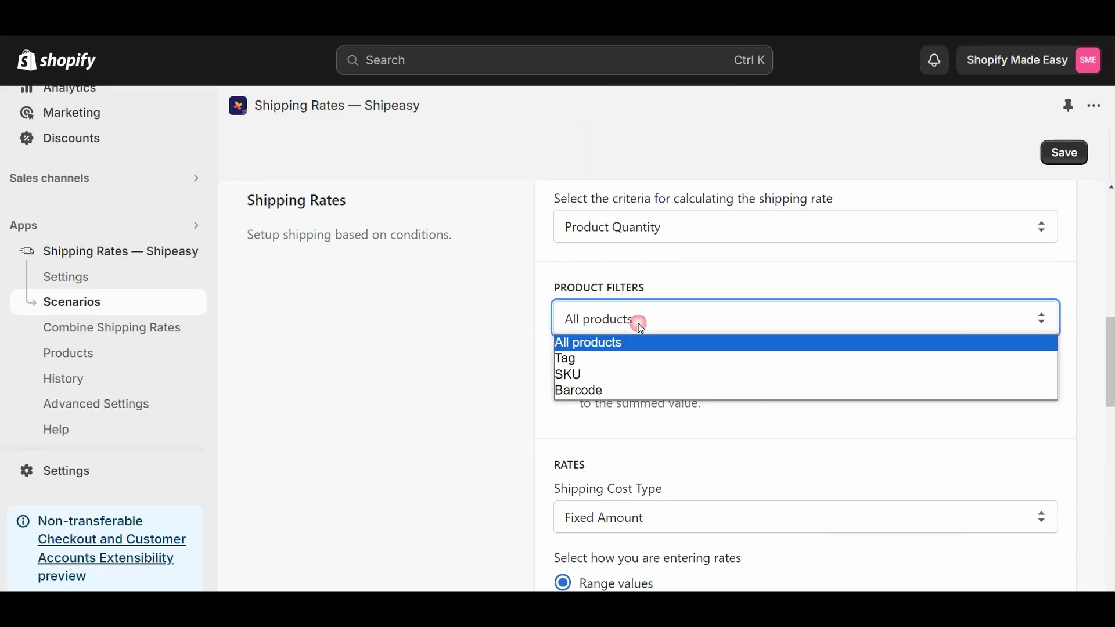
left_click(617, 361)
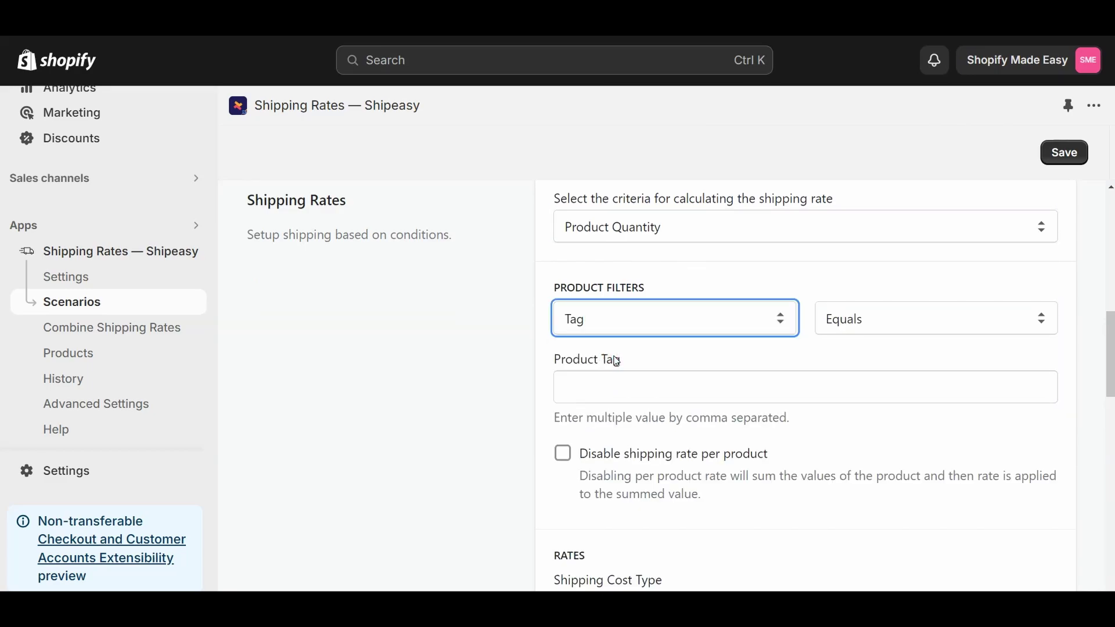
left_click(589, 380)
type("table")
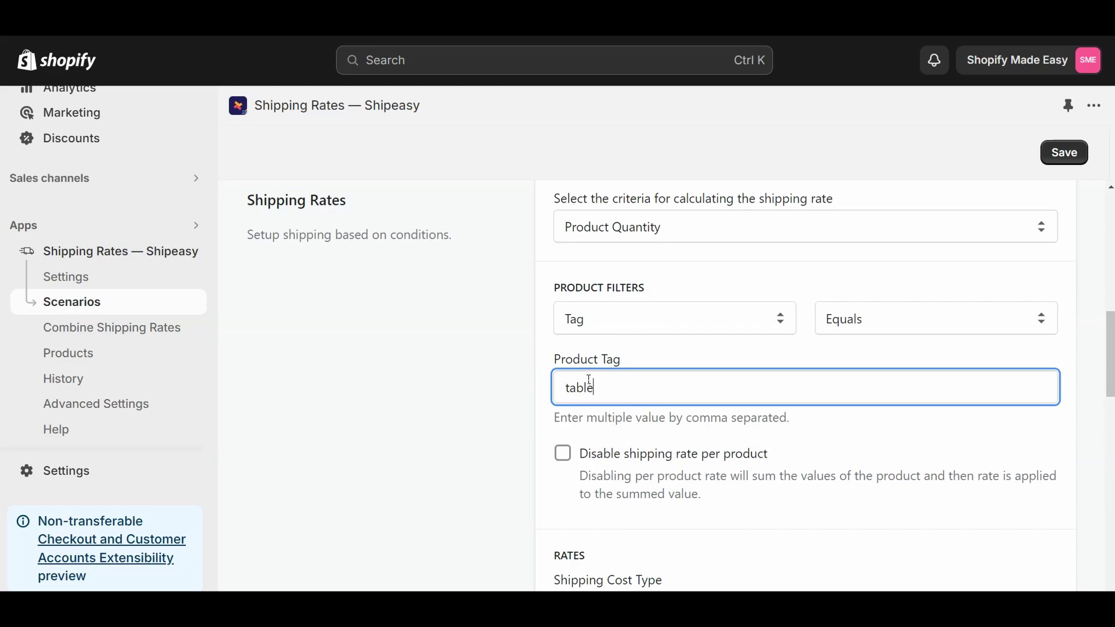
- Keep Range values and enter a range of 1 to 5 items
scroll(589, 380, "down", 5)
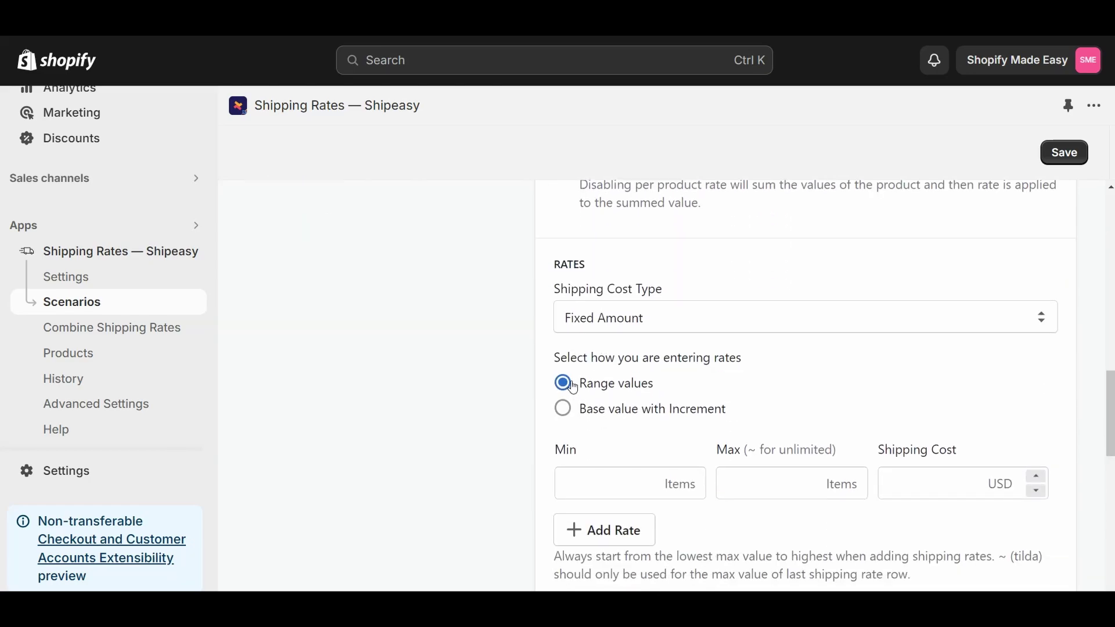
left_click(563, 408)
left_click(563, 383)
scroll(641, 341, "down", 3)
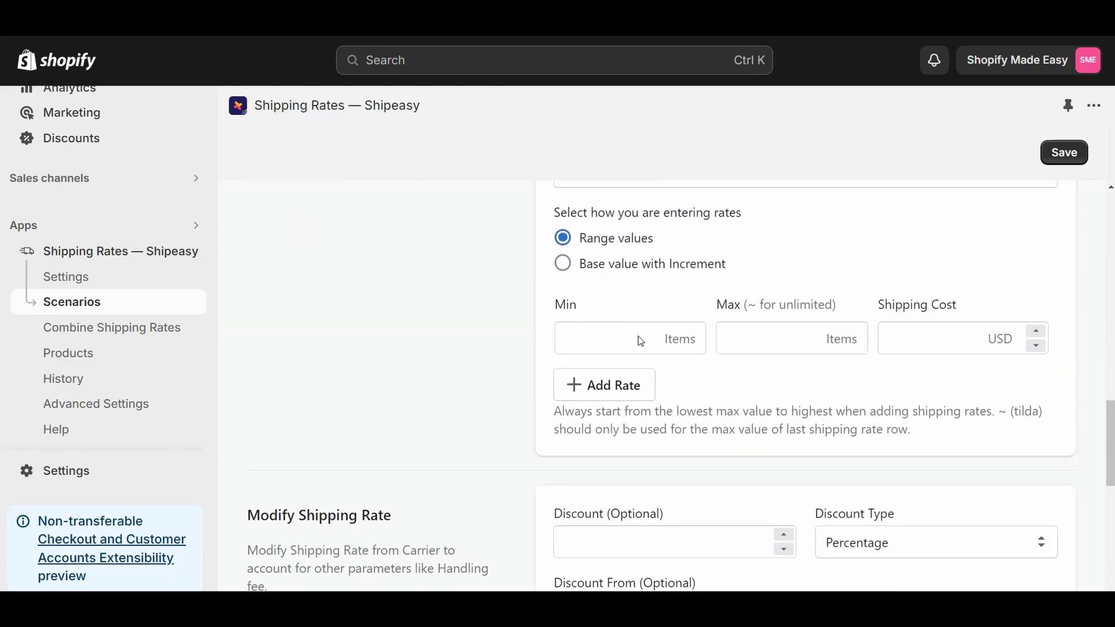
left_click(601, 339)
type("1")
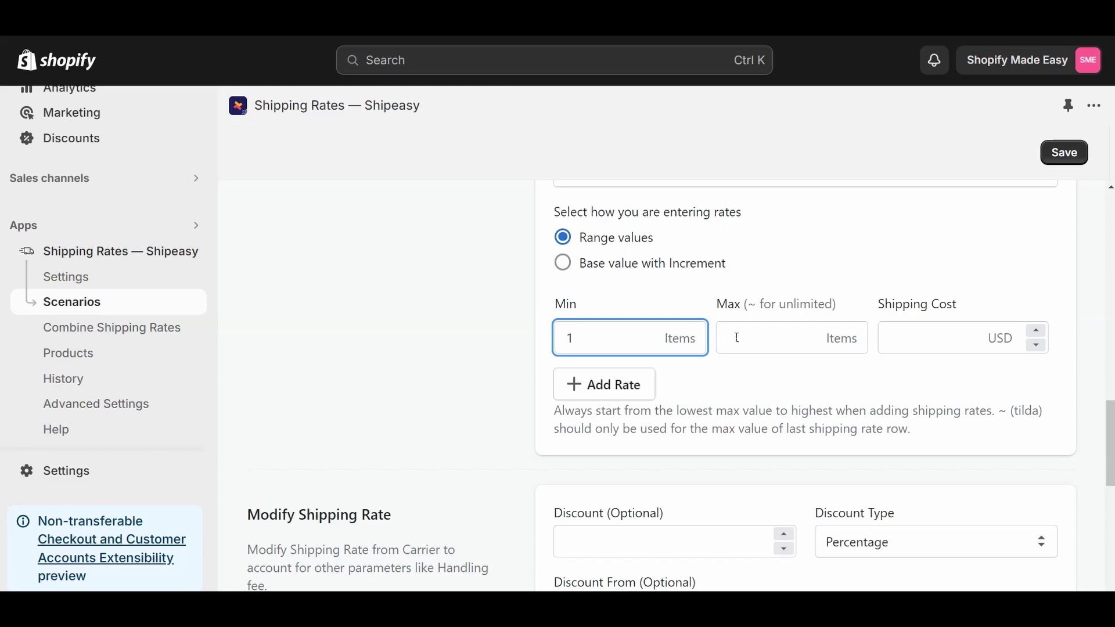
left_click(736, 337)
type("5")
left_click(890, 340)
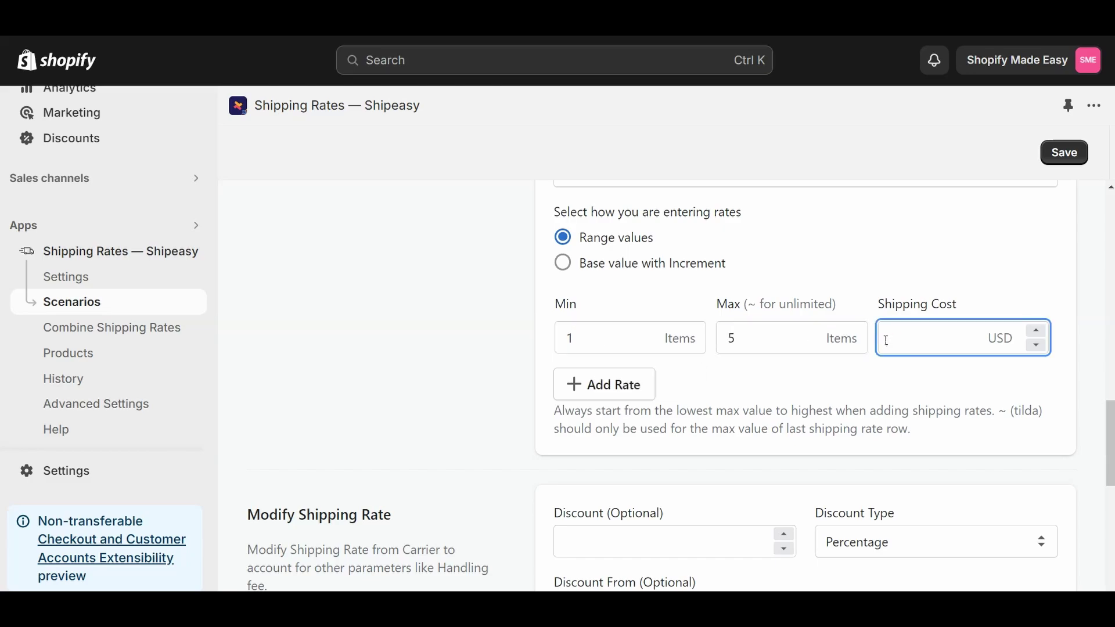
- Set the range's shipping cost to 50, add shipping tag 'tablerate', and save the scenario
type("50")
scroll(831, 340, "down", 7)
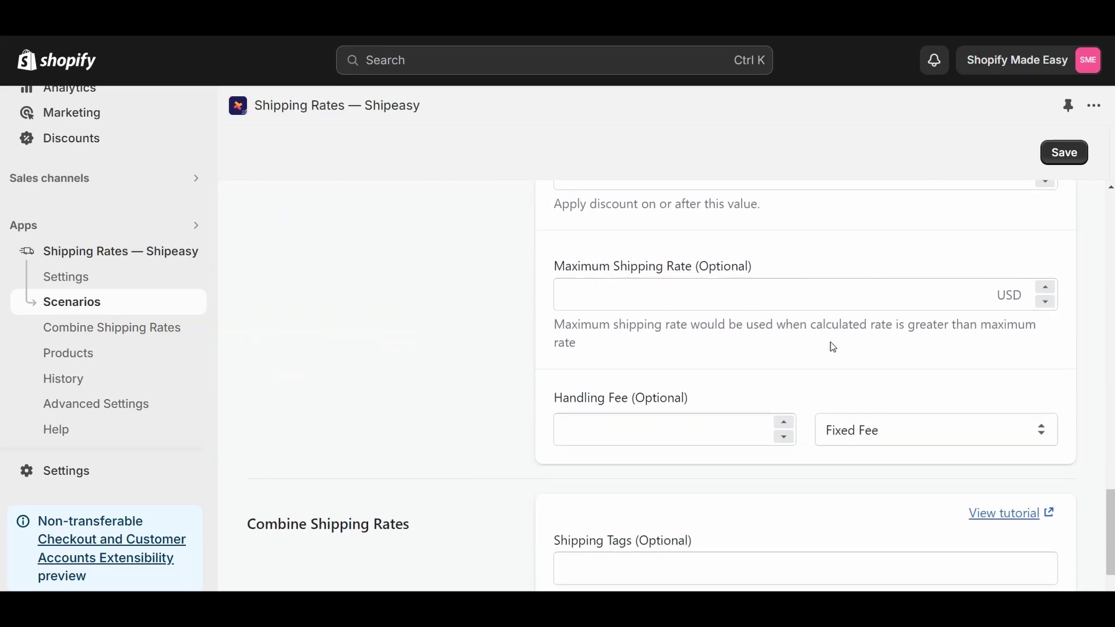
scroll(833, 348, "down", 1)
left_click(623, 508)
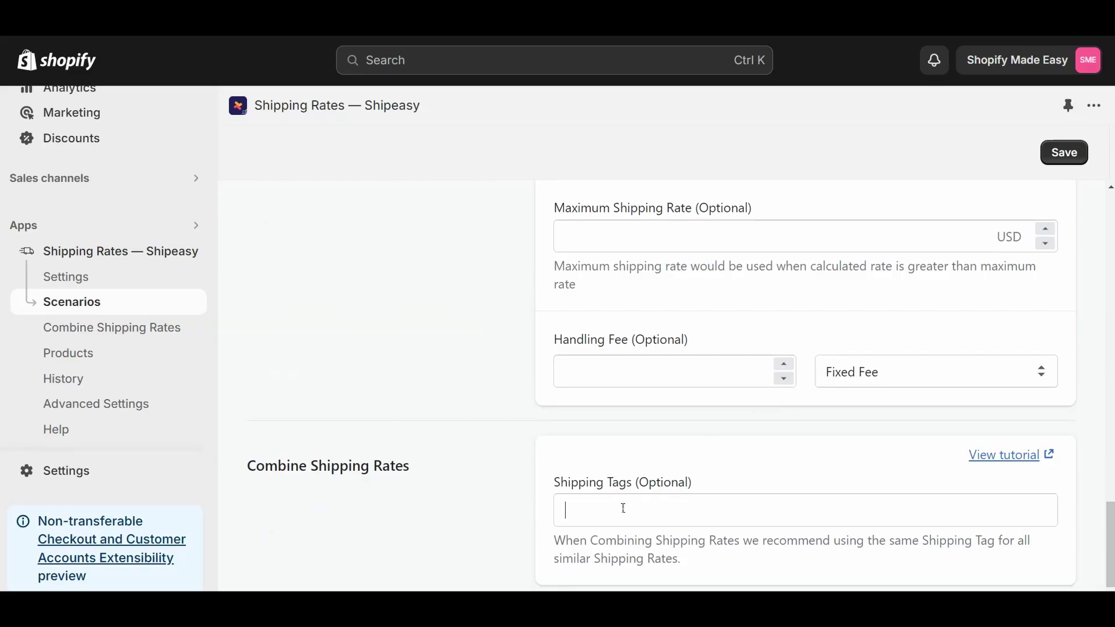
type("table")
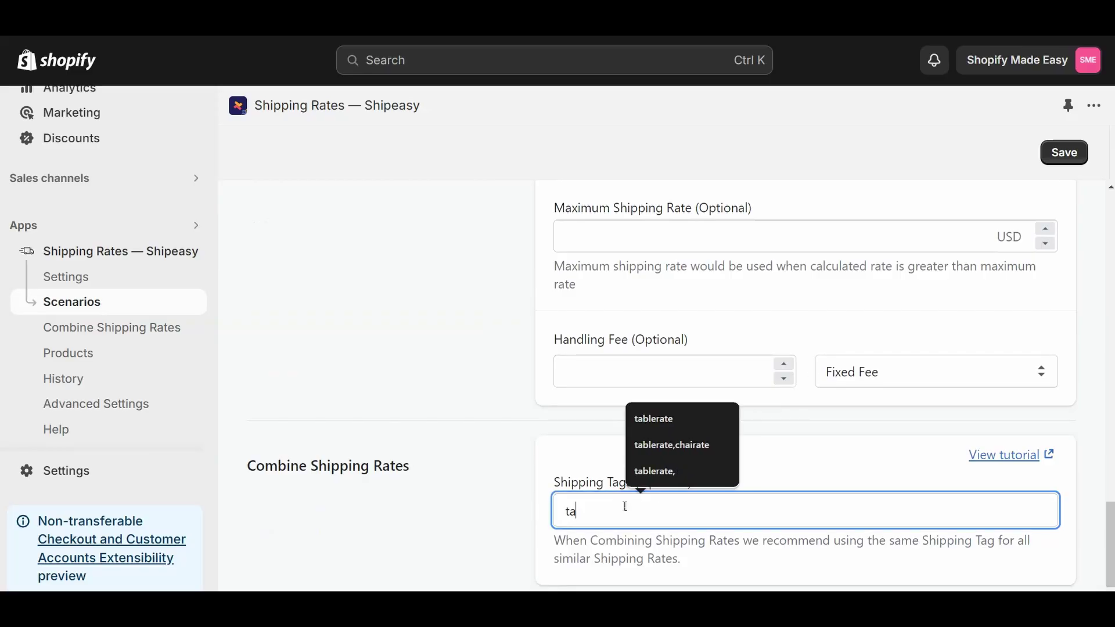
type("rate")
left_click(1061, 154)
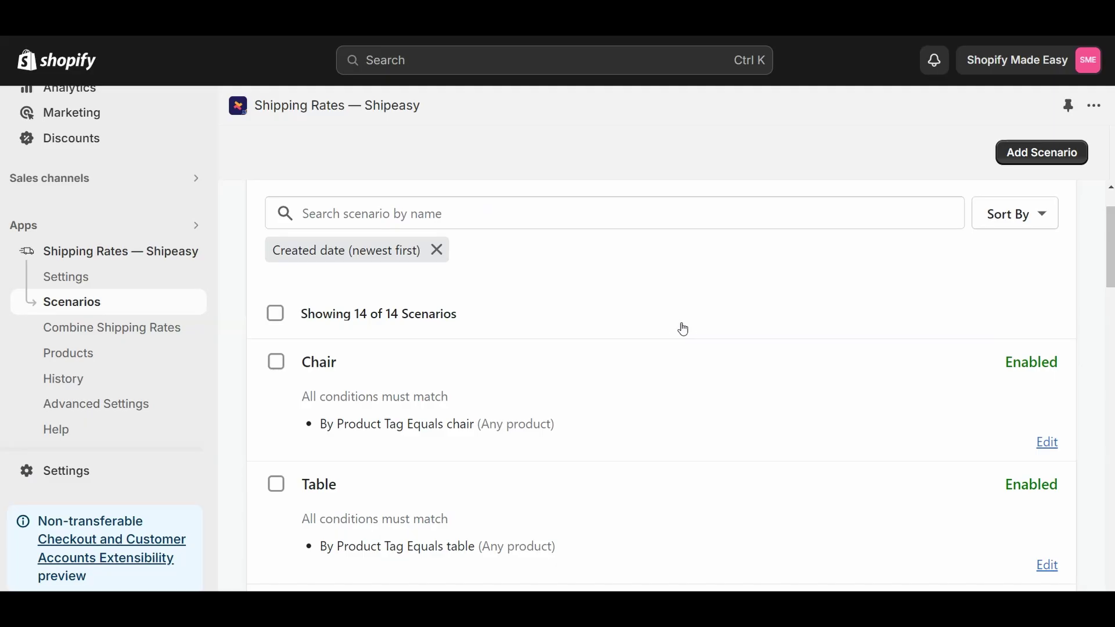
- Add a new combined shipping rate named 'Combined Shipping Rate'
left_click(153, 339)
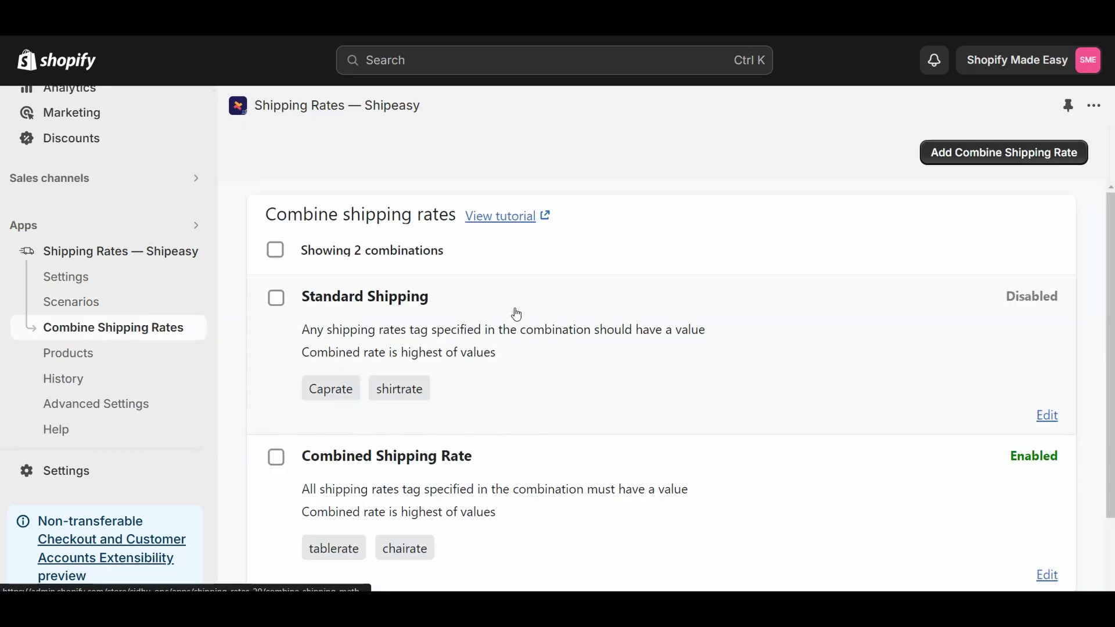
left_click(1018, 159)
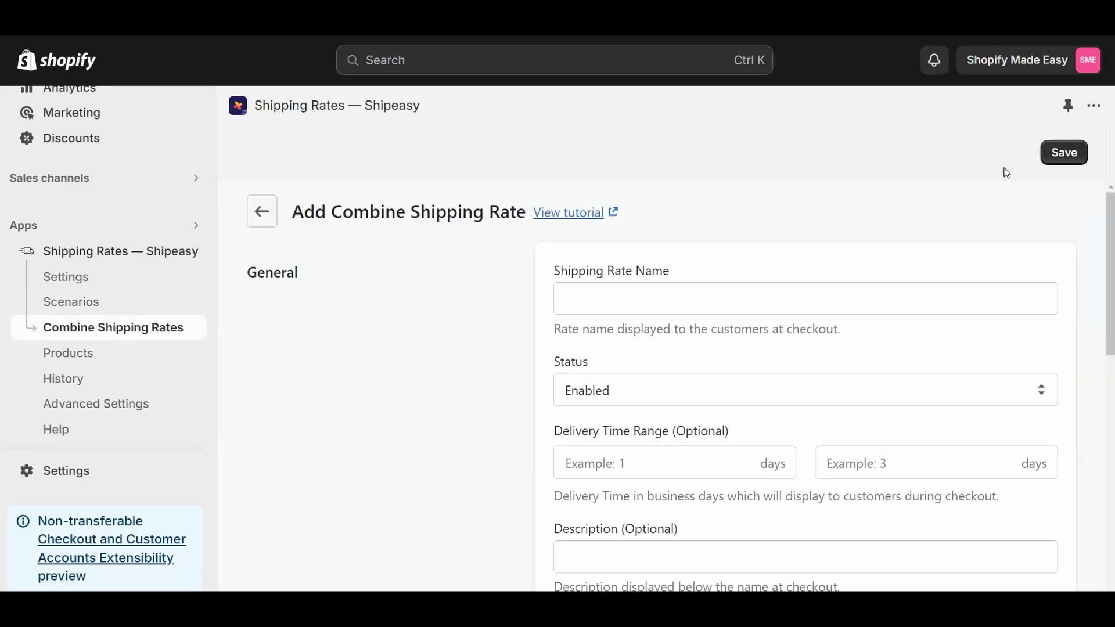
left_click(641, 289)
type("Co")
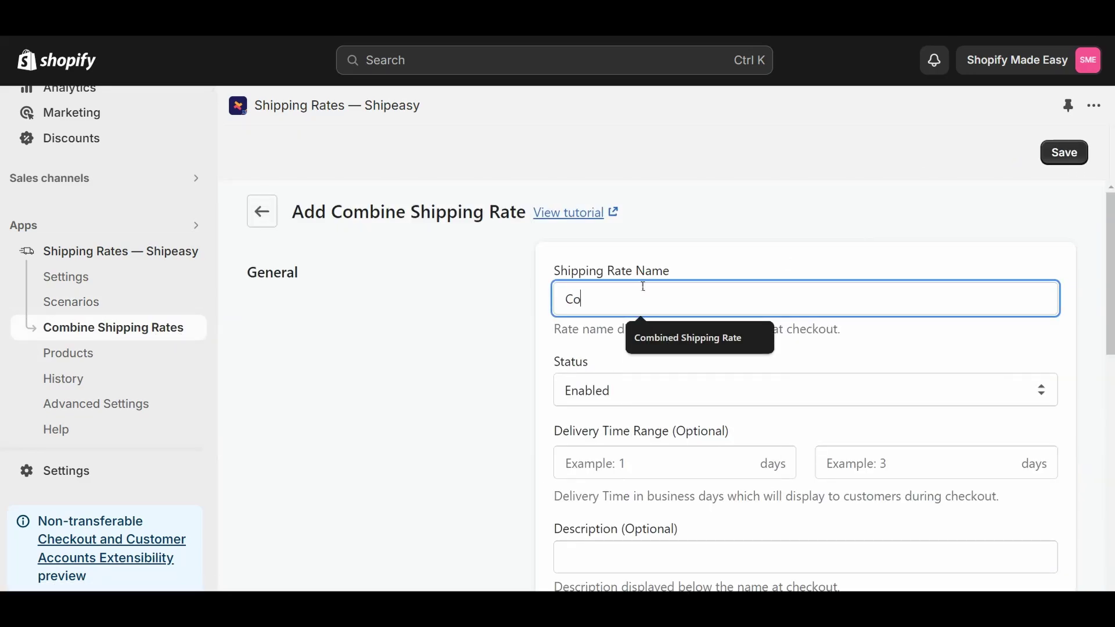
type("mbine")
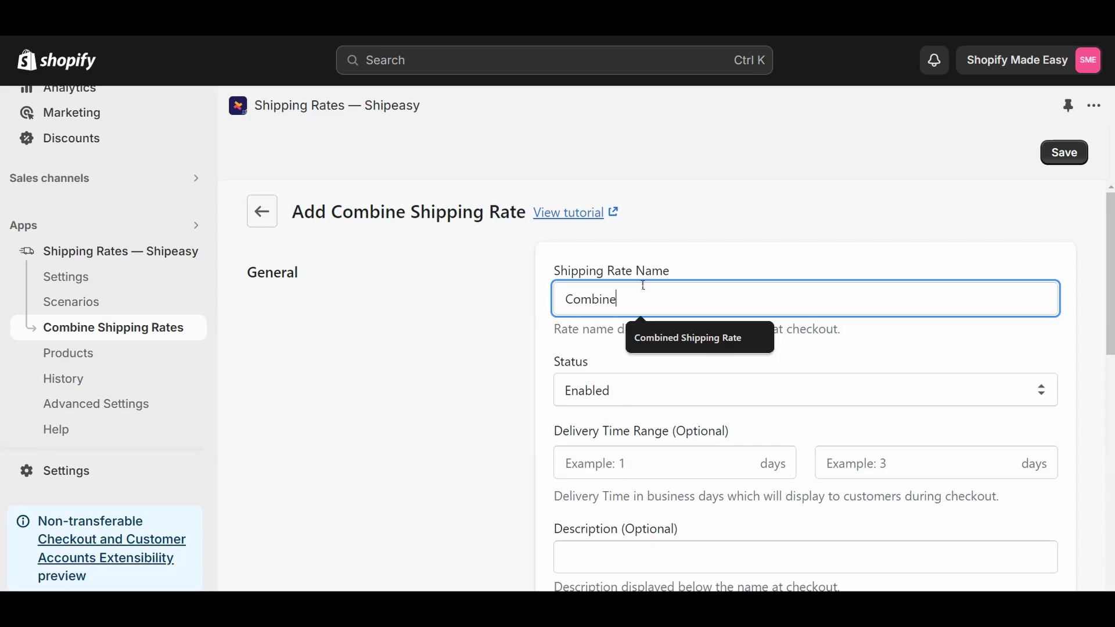
type("d Shipping Rate")
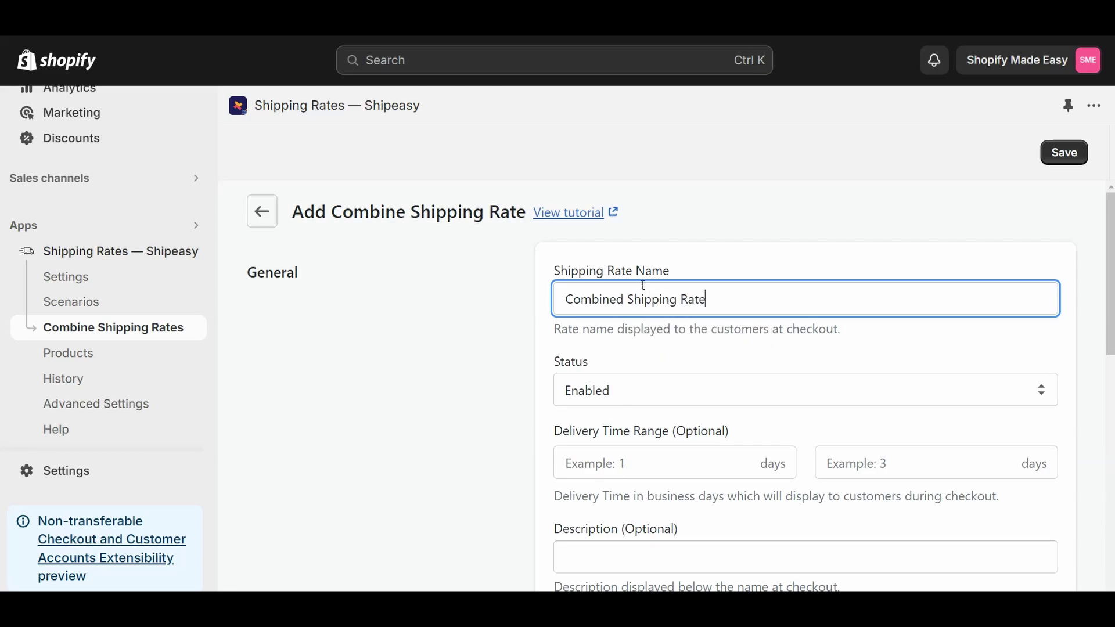
- Set the combined rate type to Highest and combine the tags 'tablerate,chairate'
scroll(667, 316, "down", 6)
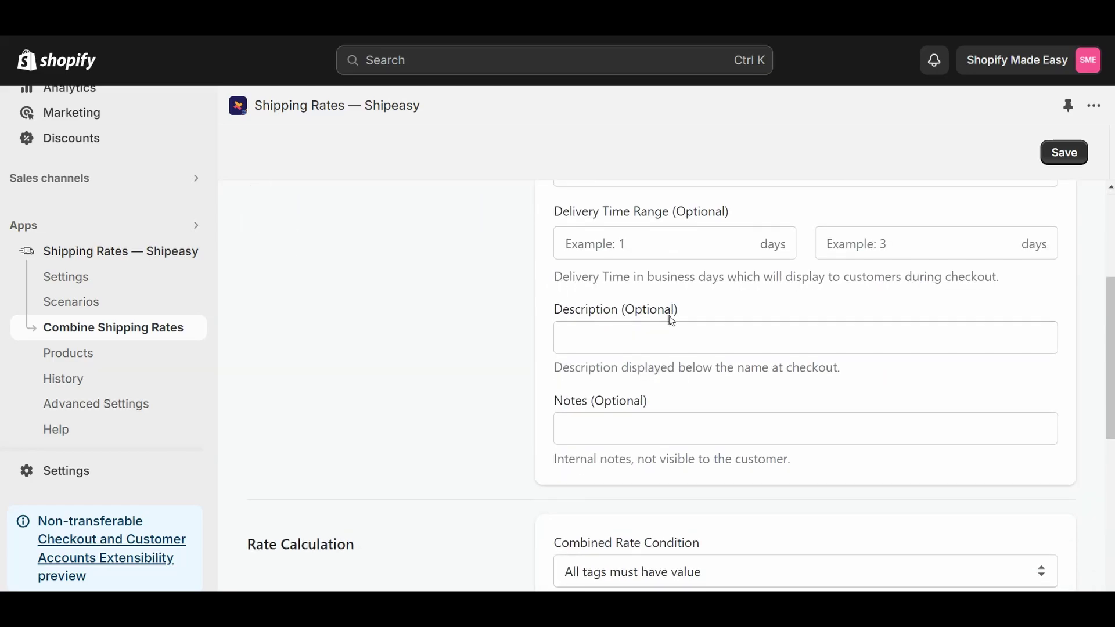
scroll(669, 315, "down", 3)
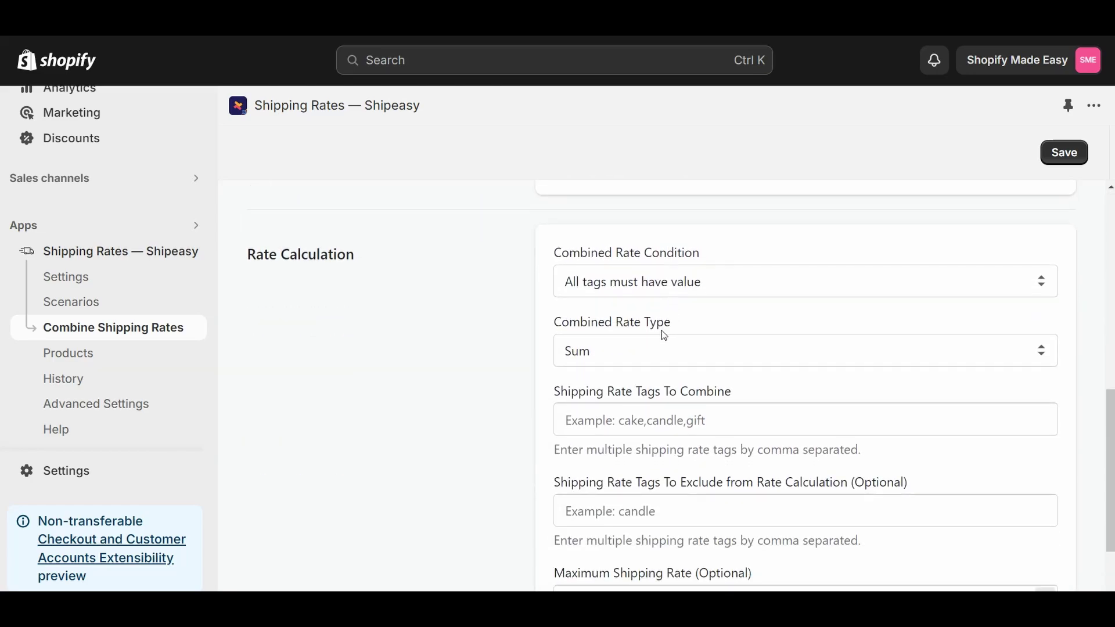
left_click(654, 351)
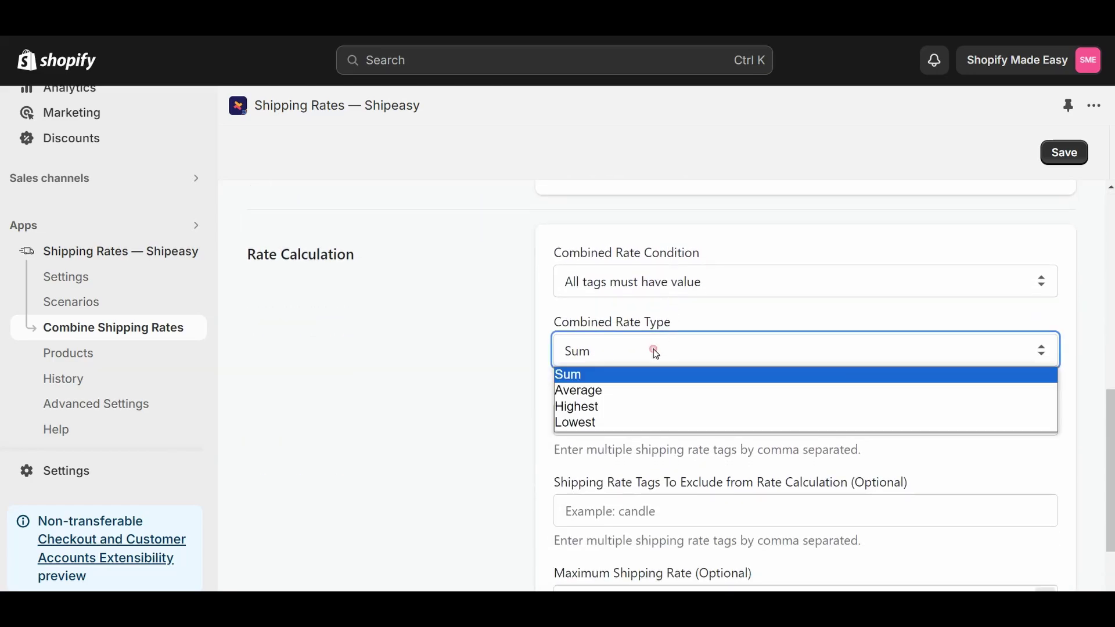
left_click(632, 414)
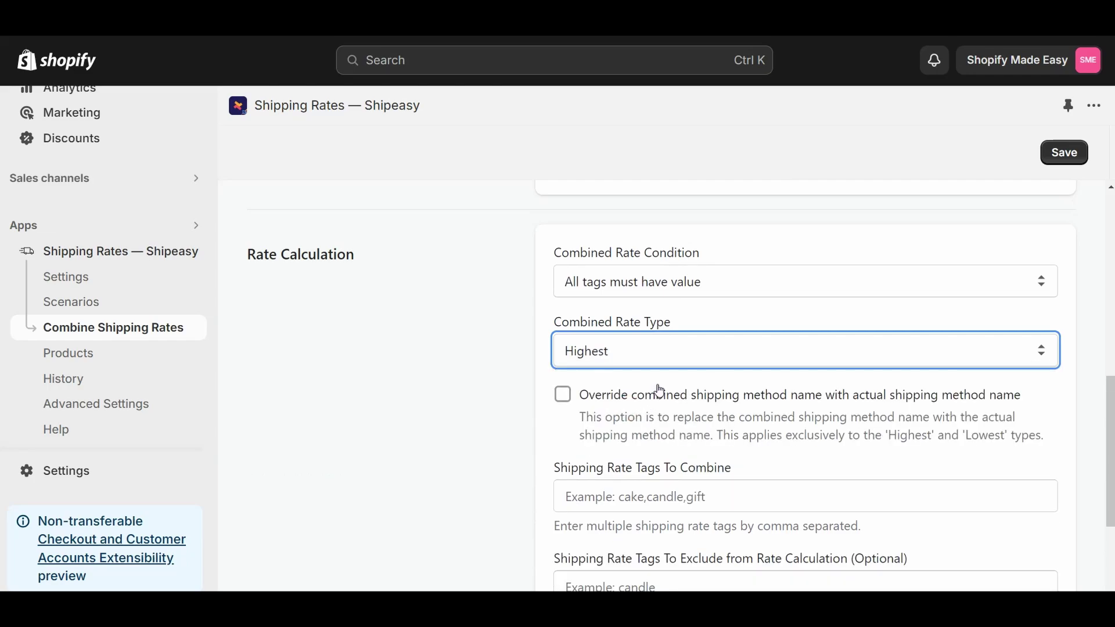
scroll(658, 391, "down", 3)
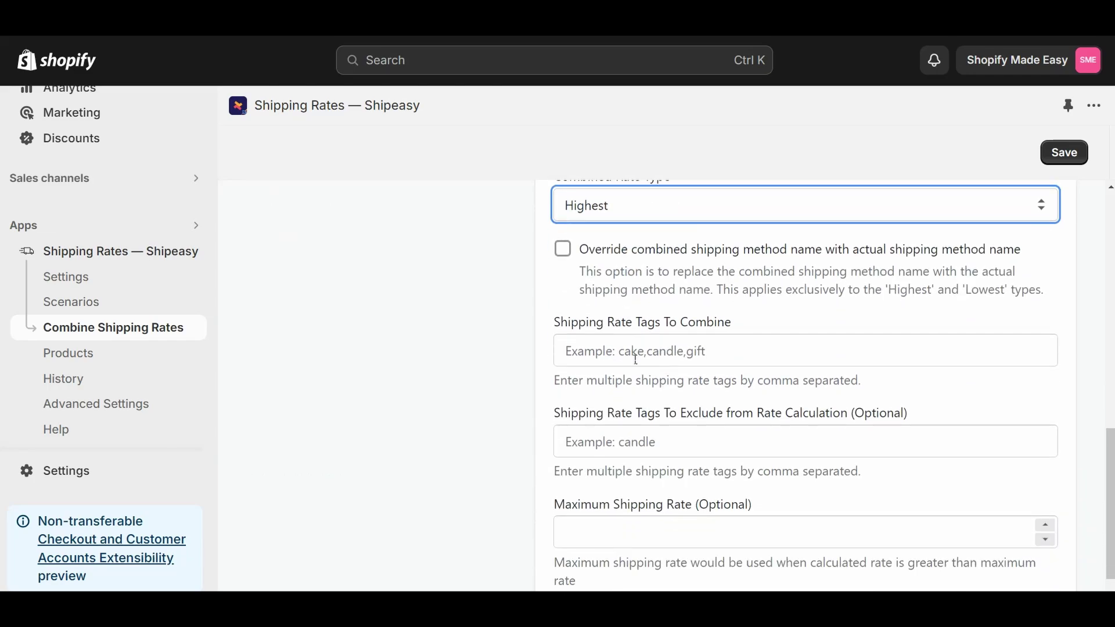
left_click(634, 352)
type("tabl")
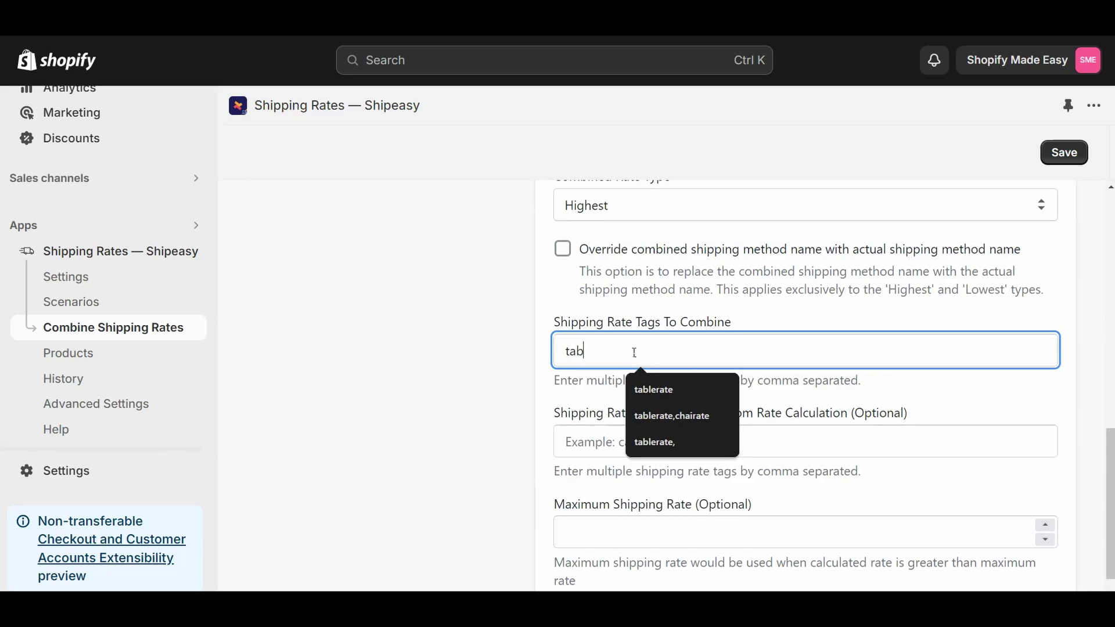
type("ate,c")
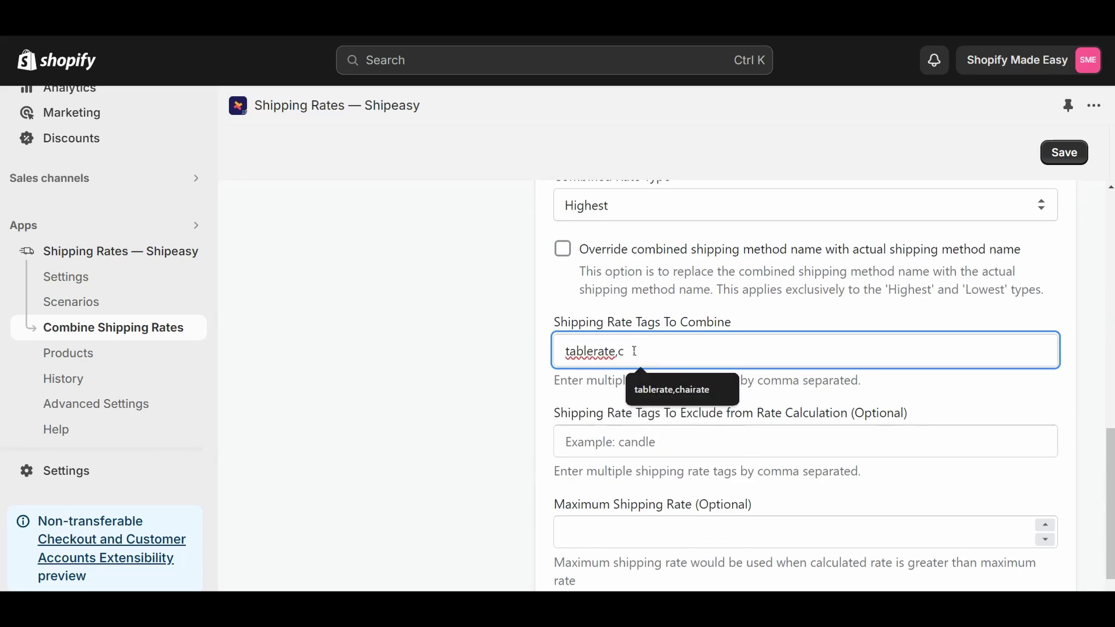
type("hairate")
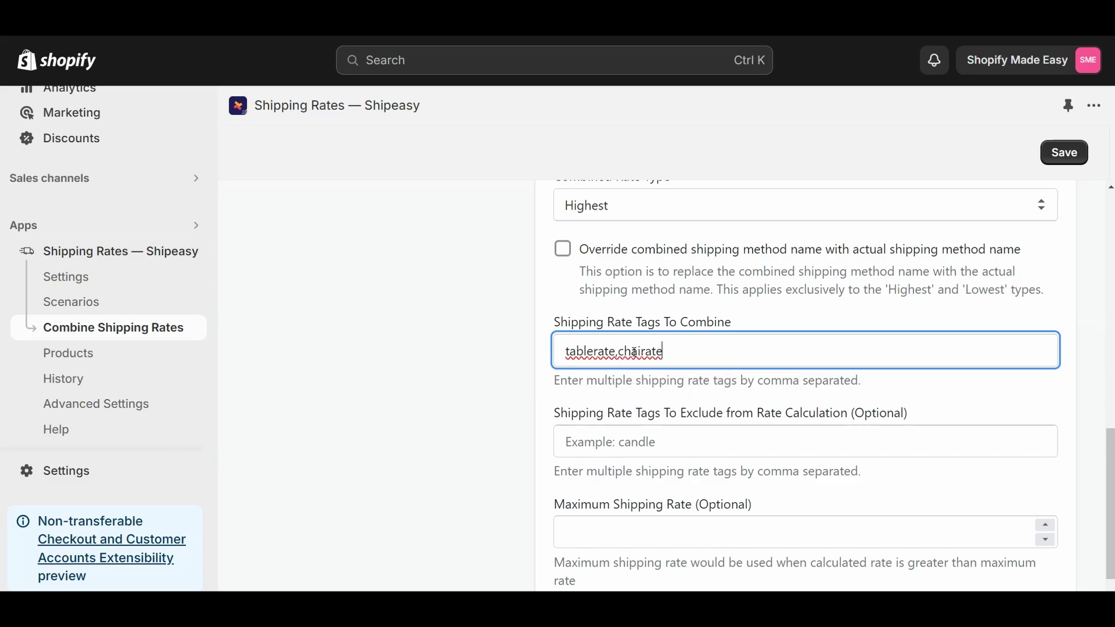
scroll(634, 348, "down", 1)
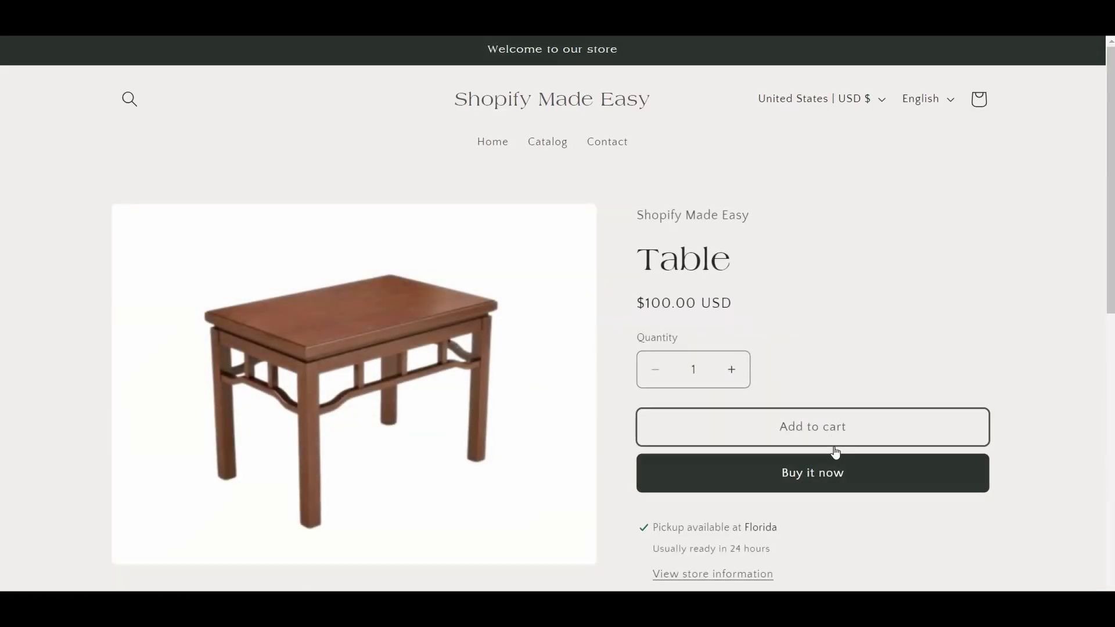
- Add the $40.00 Chair to the cart
left_click(838, 427)
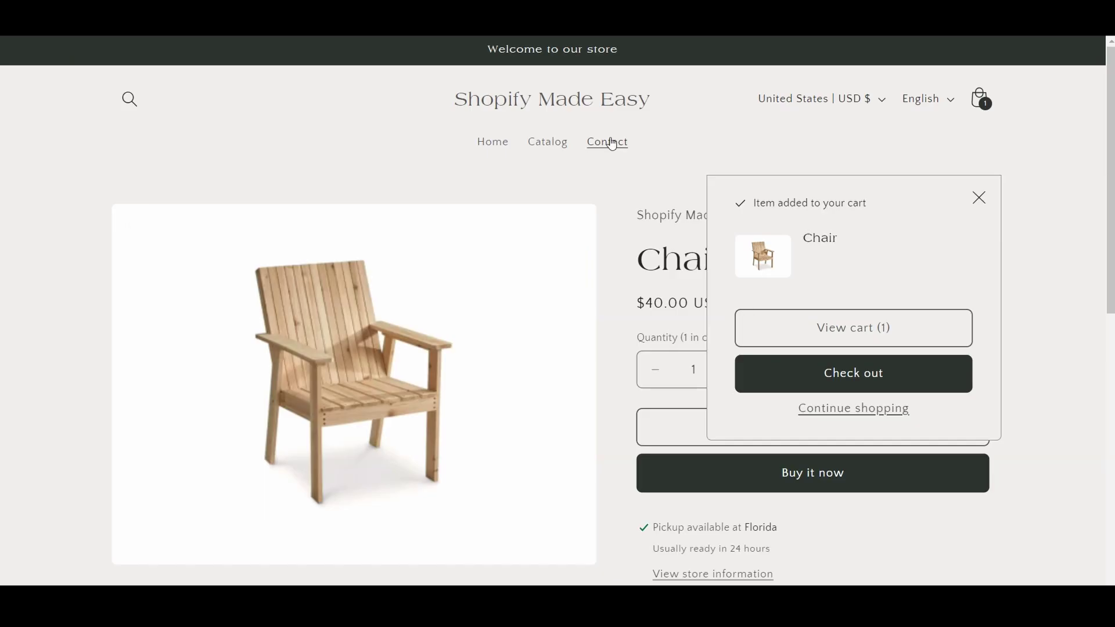
- Add the Table to the cart alongside the Chair and proceed to checkout
left_click(491, 144)
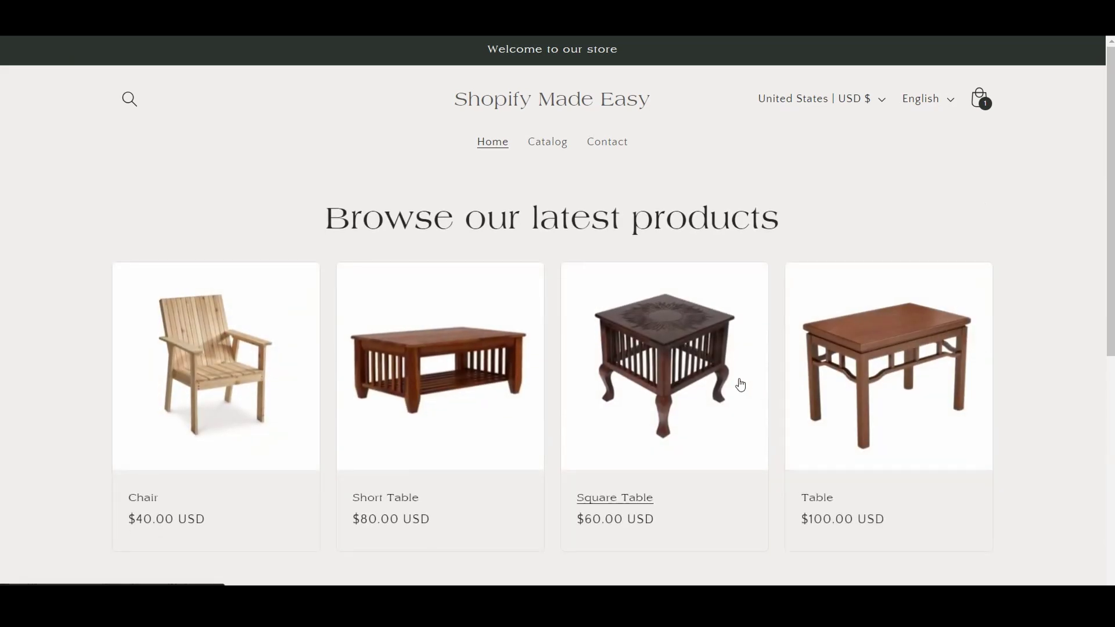
left_click(816, 383)
left_click(804, 434)
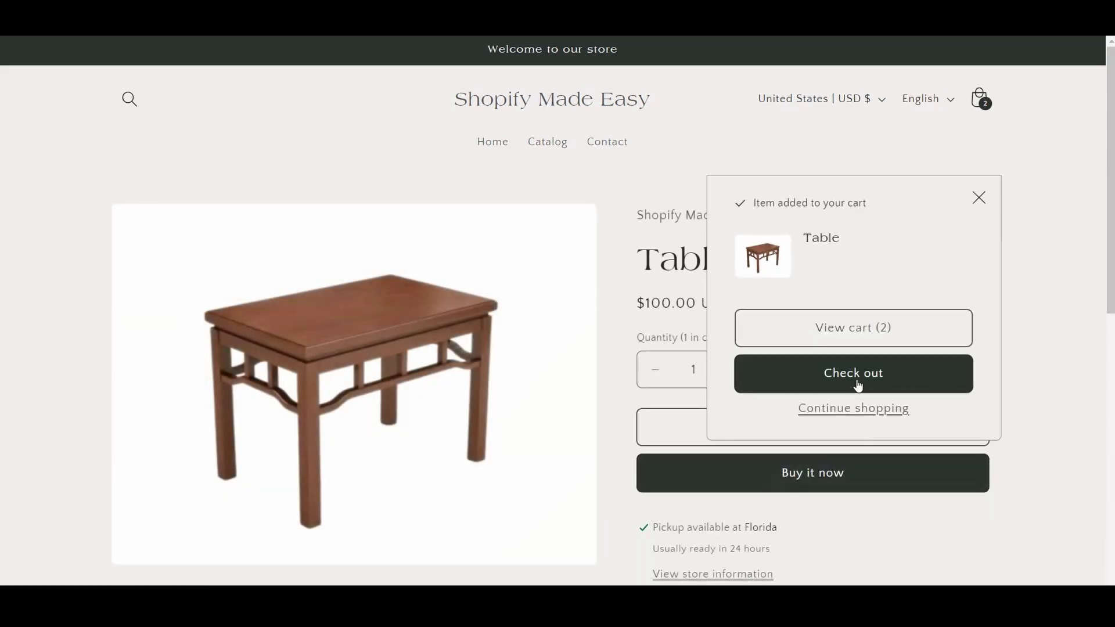
left_click(884, 382)
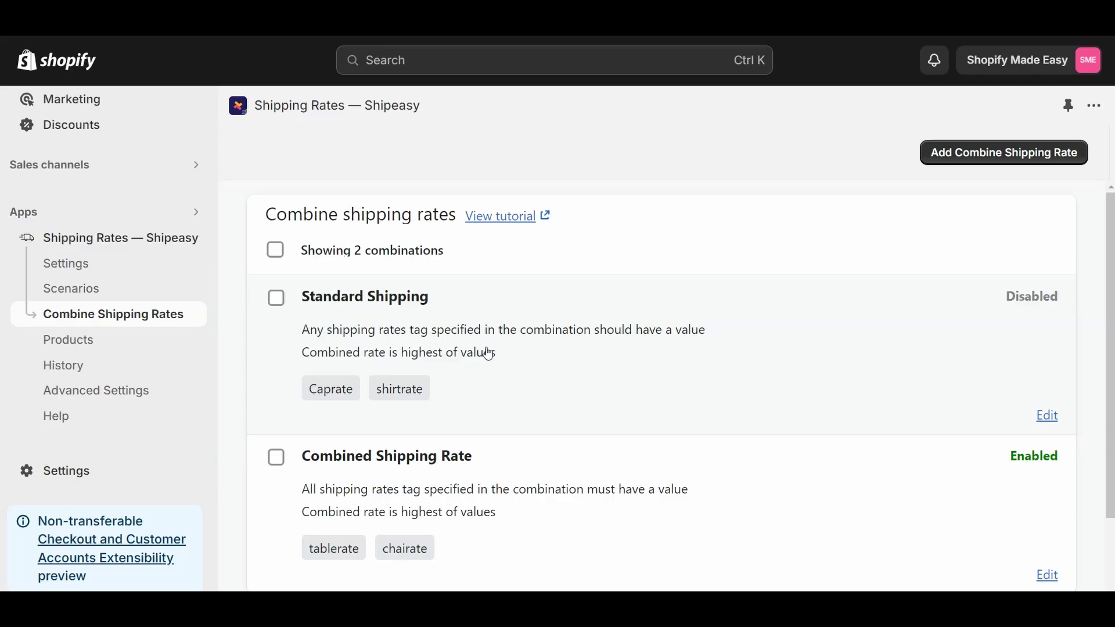
- View Shipeasy's Help page, reviewing Testing Mode, setup help resources and plan details
left_click(73, 416)
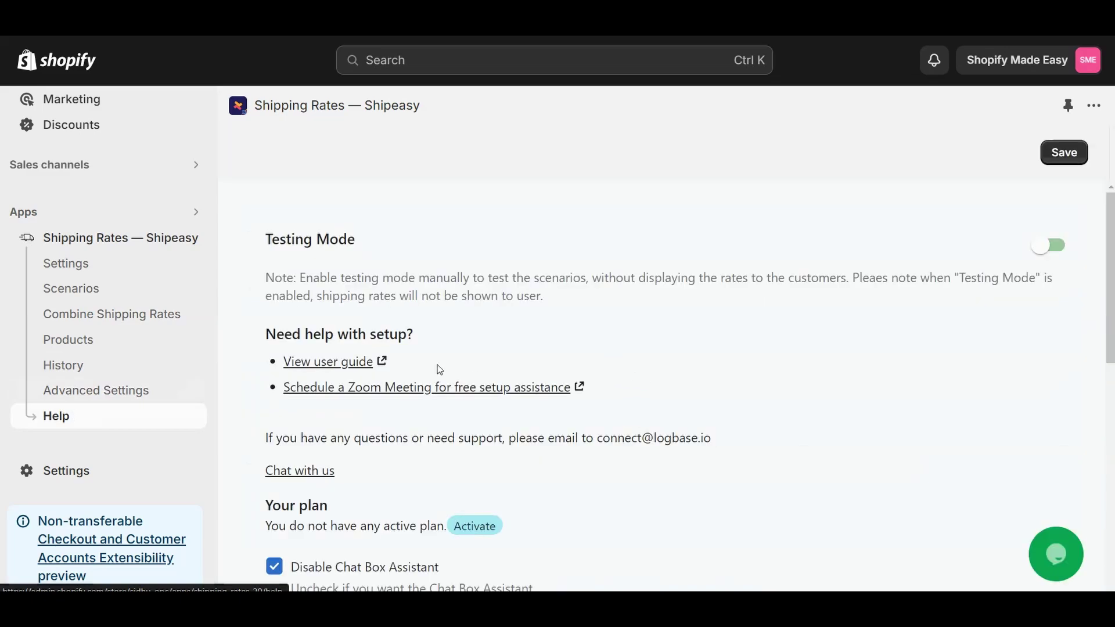
scroll(435, 366, "down", 2)
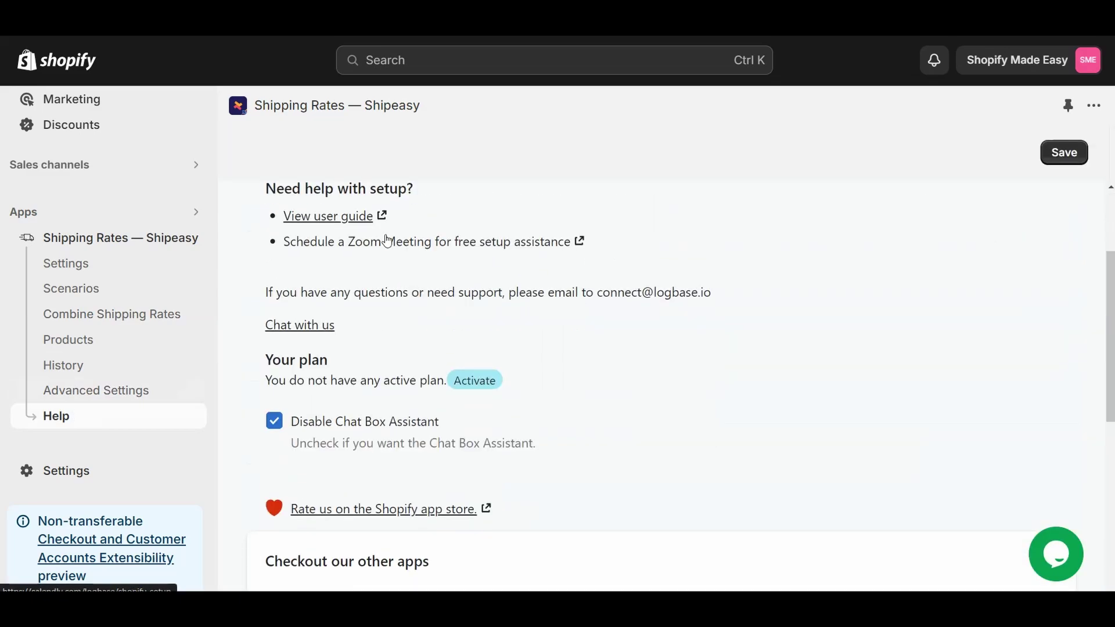